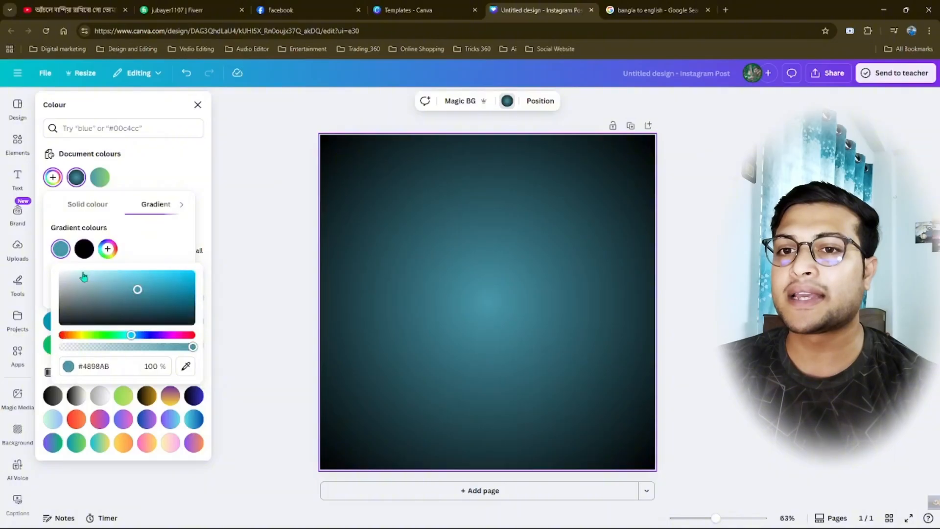
# - Change the teal colour of the background's radial gradient to a dark red, about #840000, keeping black as the outer colour
pyautogui.moveTo(130, 336); pyautogui.dragTo(60, 336)
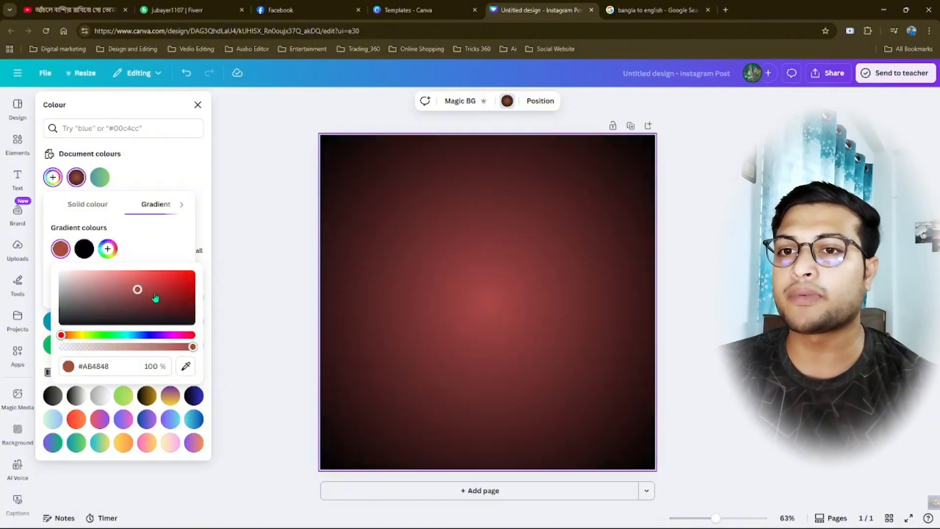
pyautogui.moveTo(138, 289); pyautogui.dragTo(202, 298)
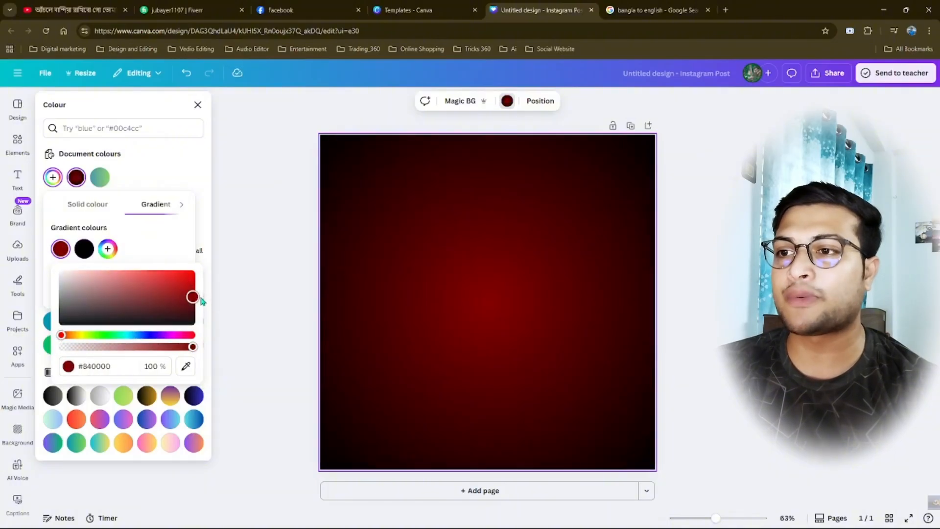
pyautogui.moveTo(200, 300); pyautogui.dragTo(200, 296)
pyautogui.click(264, 298)
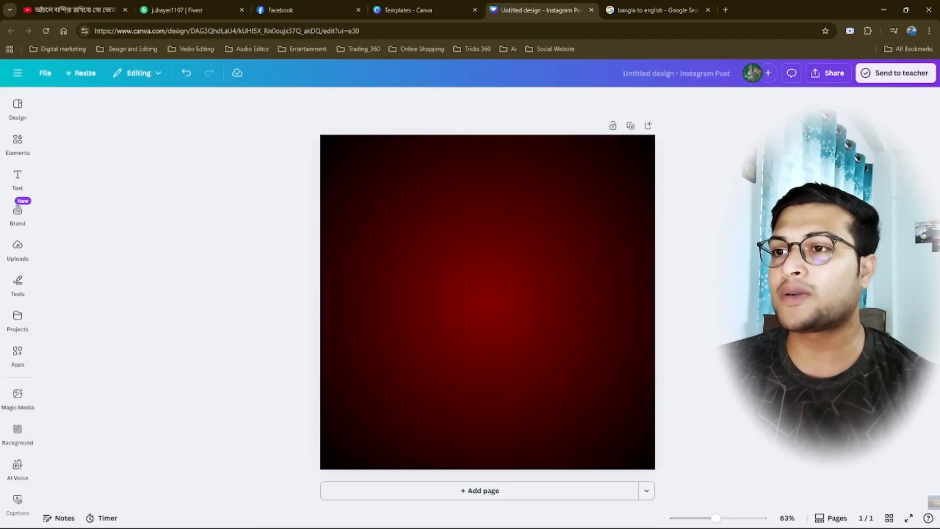
pyautogui.click(537, 296)
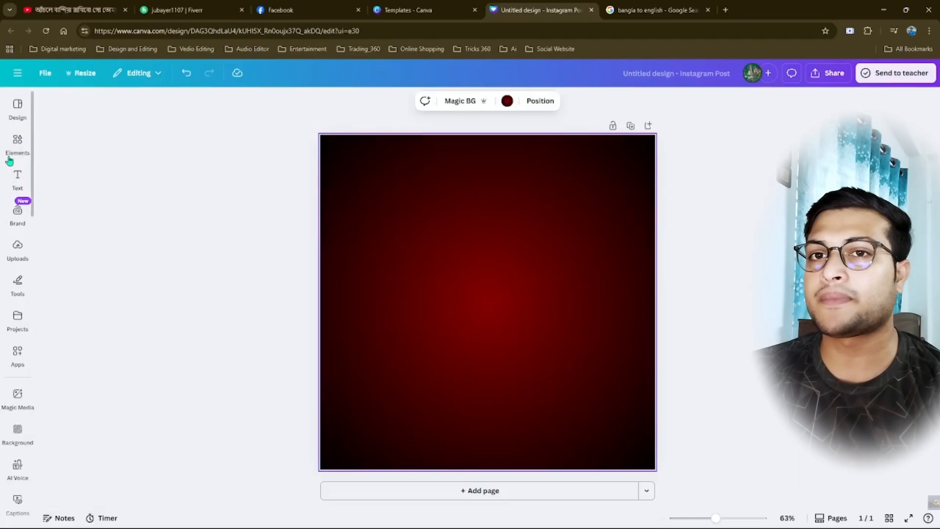
# - Search the elements for "sun burst" and limit the results to graphics
pyautogui.click(15, 147)
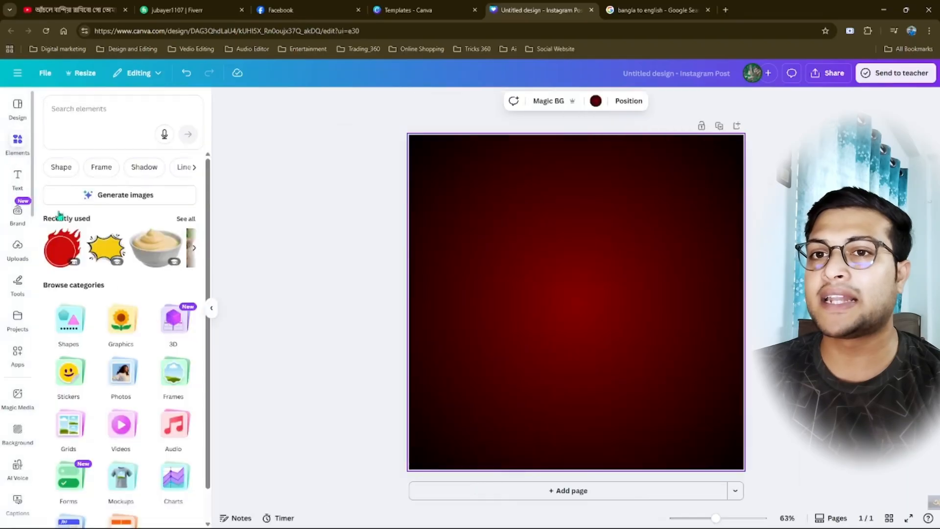
pyautogui.click(68, 111)
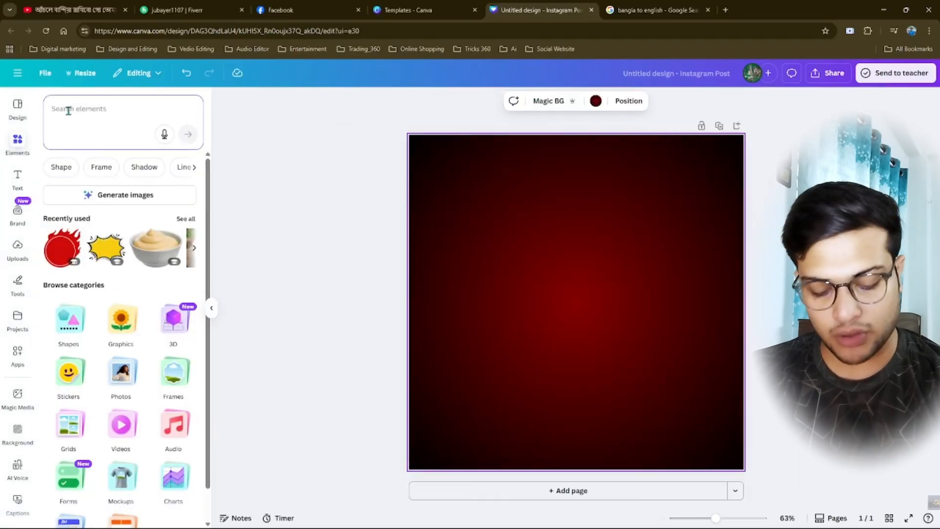
pyautogui.write('sun')
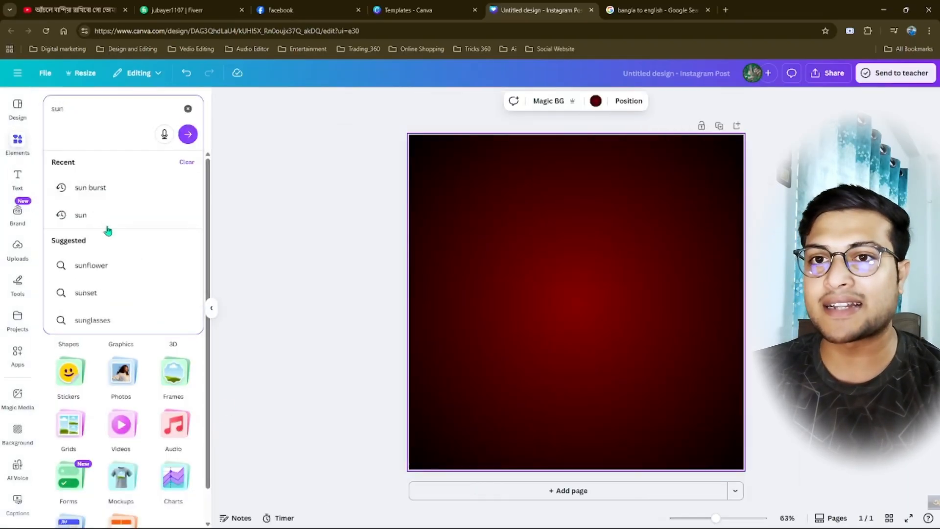
pyautogui.click(90, 189)
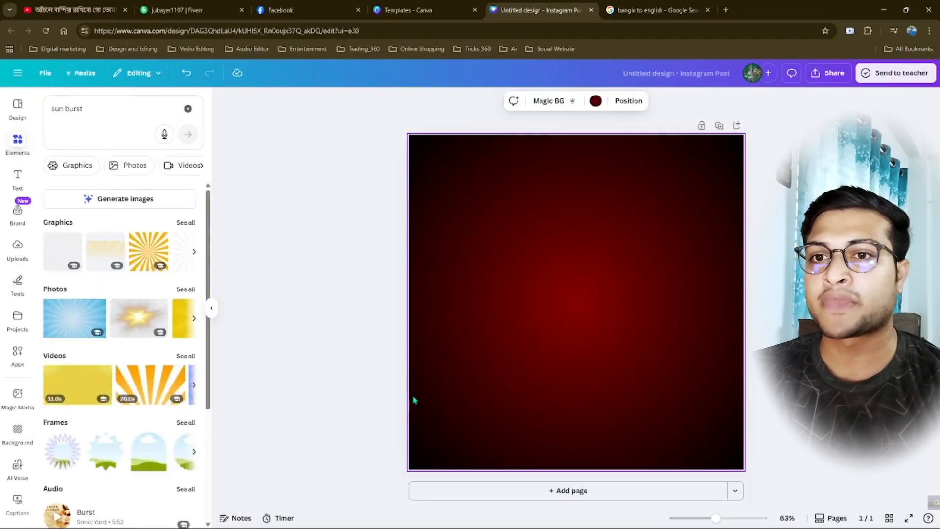
pyautogui.click(75, 167)
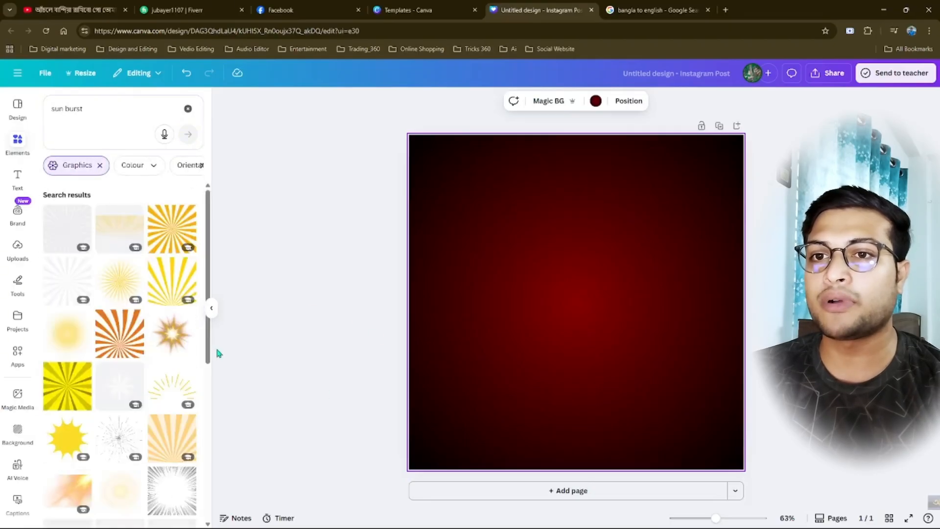
# - Add the square orange sunburst graphic to the page and enlarge it to cover the whole canvas
pyautogui.click(167, 228)
pyautogui.moveTo(582, 305); pyautogui.dragTo(482, 205)
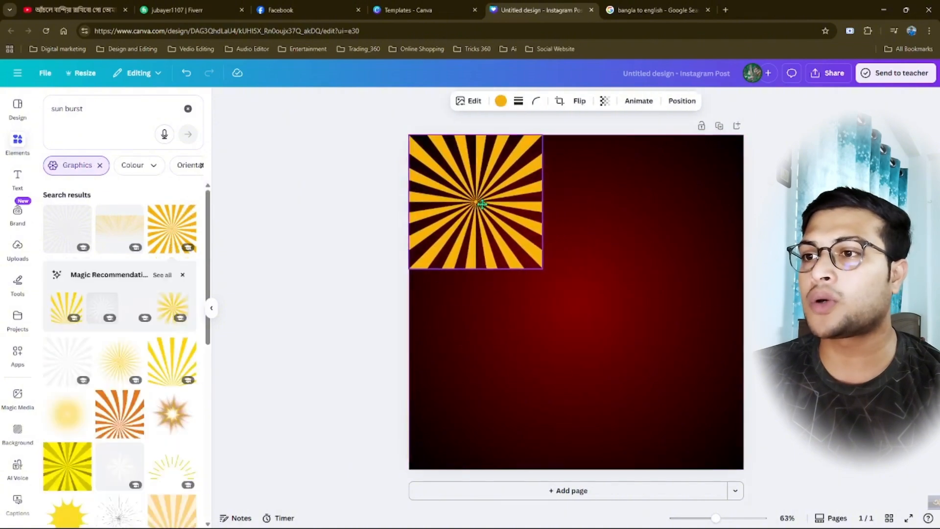
pyautogui.moveTo(541, 269); pyautogui.dragTo(745, 469)
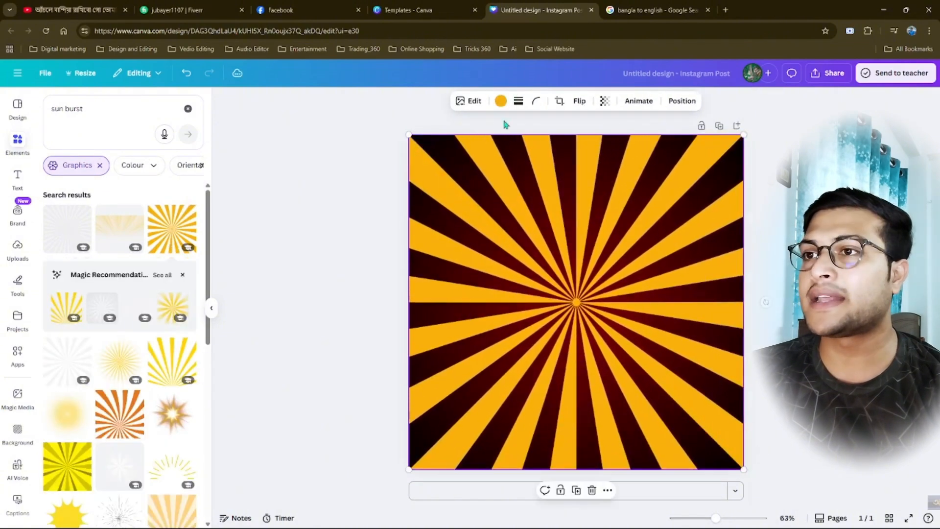
# - Recolour the sunburst rays to dark red #620000
pyautogui.click(501, 100)
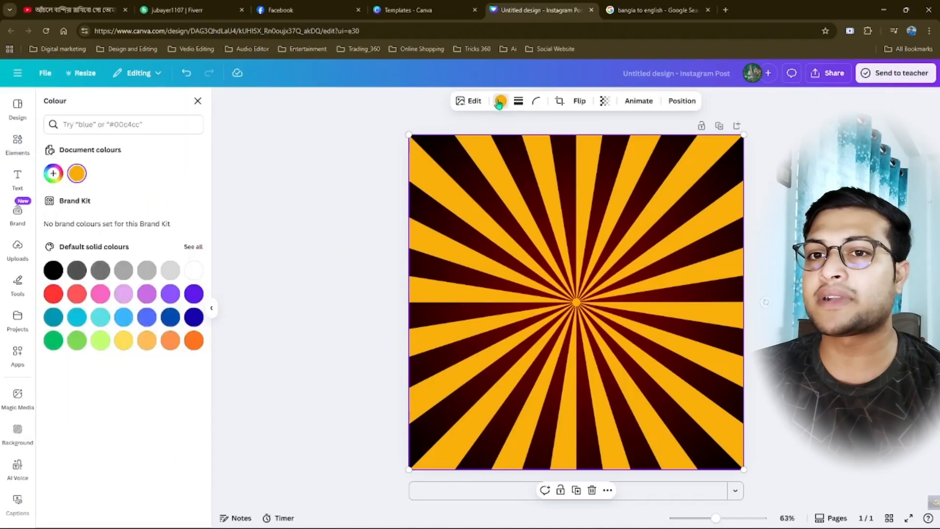
pyautogui.click(57, 298)
pyautogui.click(53, 174)
pyautogui.moveTo(161, 208); pyautogui.dragTo(195, 225)
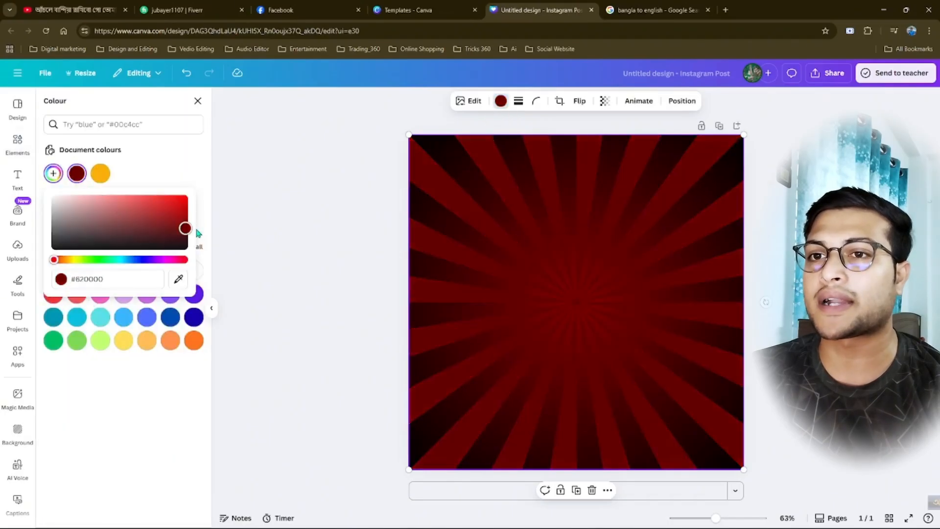
# - Set the sunburst's transparency to about 13 so the rays blend subtly into the background
pyautogui.click(604, 101)
pyautogui.moveTo(630, 141); pyautogui.dragTo(570, 153)
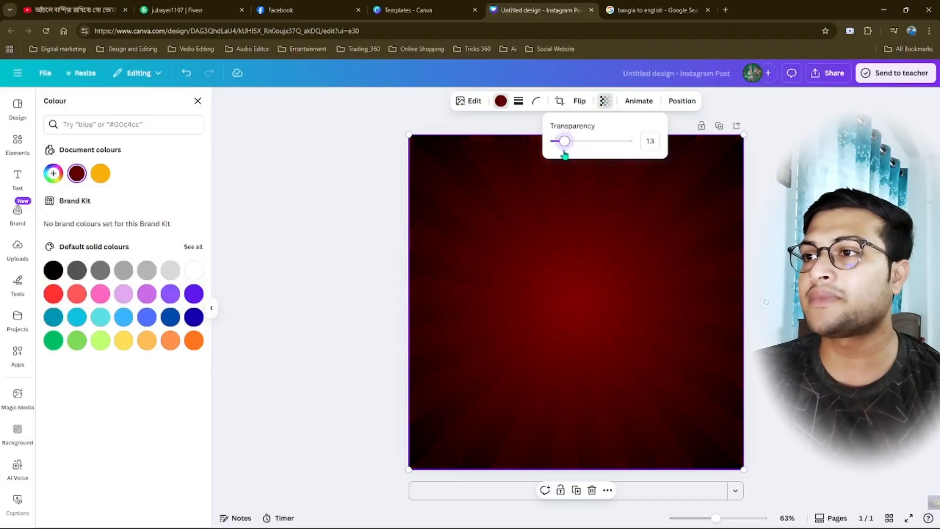
pyautogui.click(328, 206)
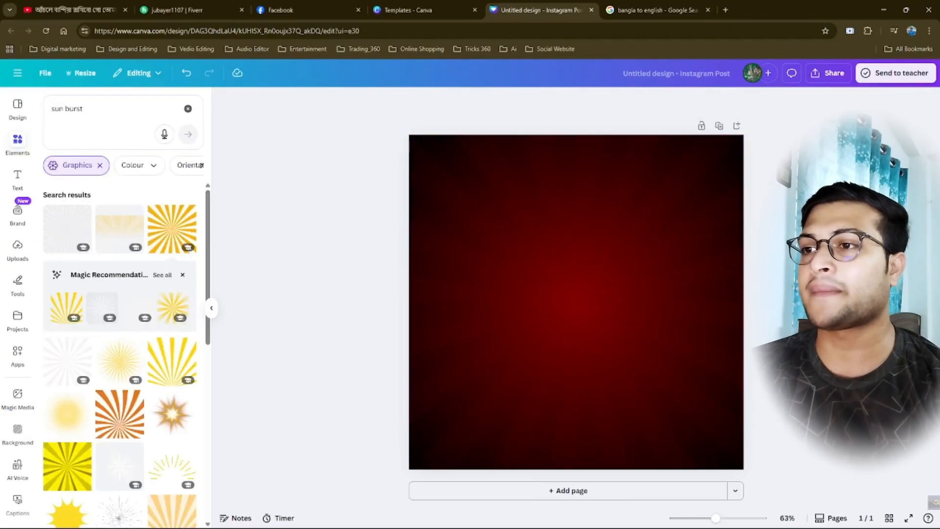
# - Add the recently used photo of glazed chicken wings on a plate and remove its background
pyautogui.click(577, 326)
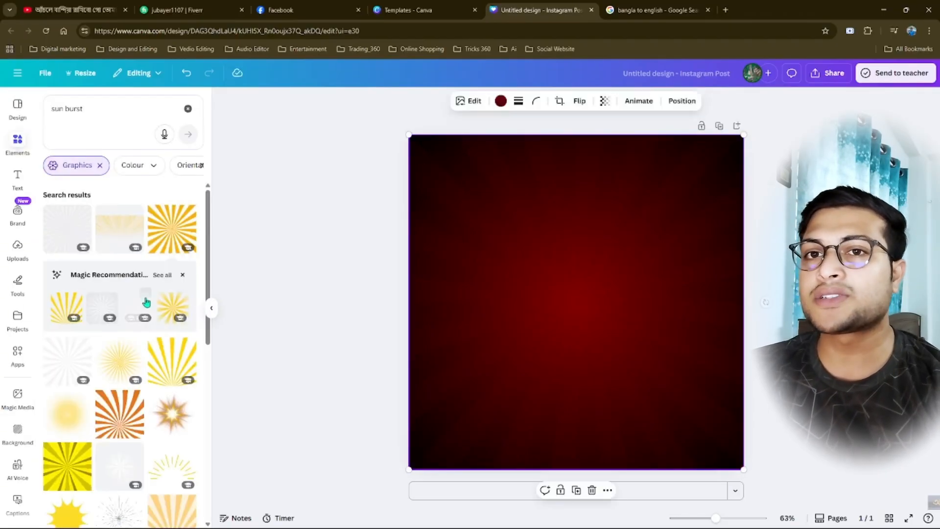
pyautogui.click(17, 145)
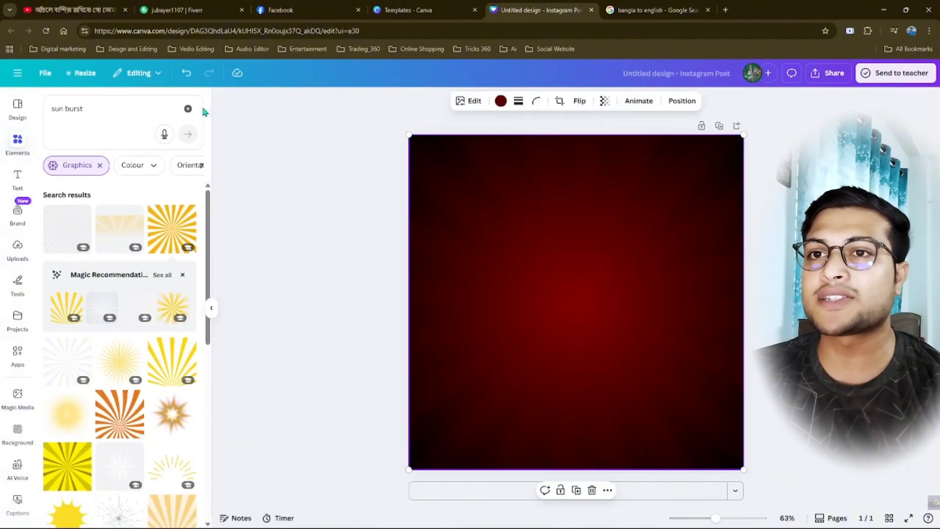
pyautogui.click(188, 112)
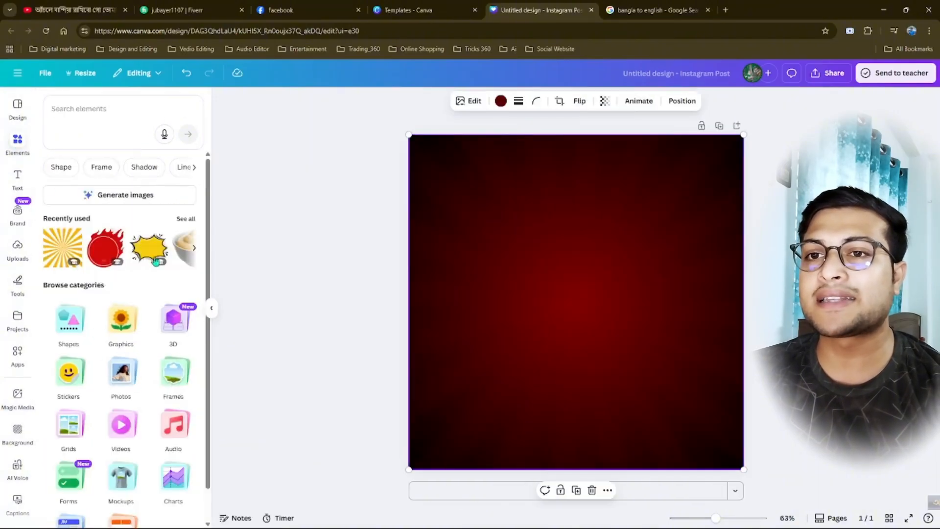
pyautogui.click(191, 223)
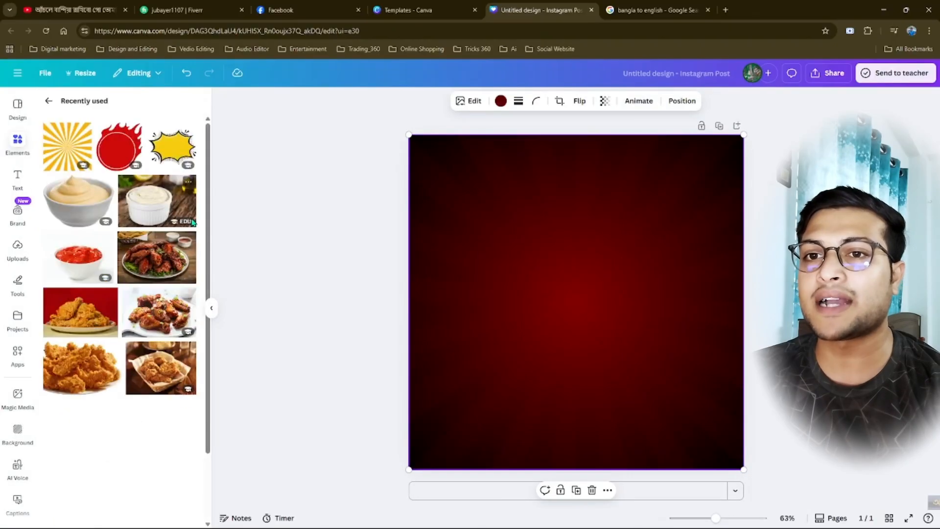
pyautogui.click(150, 265)
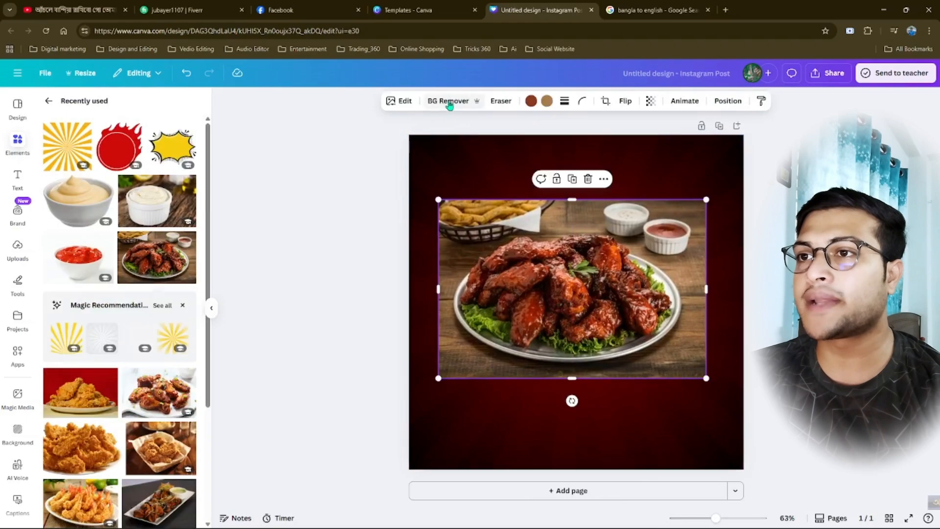
pyautogui.click(449, 101)
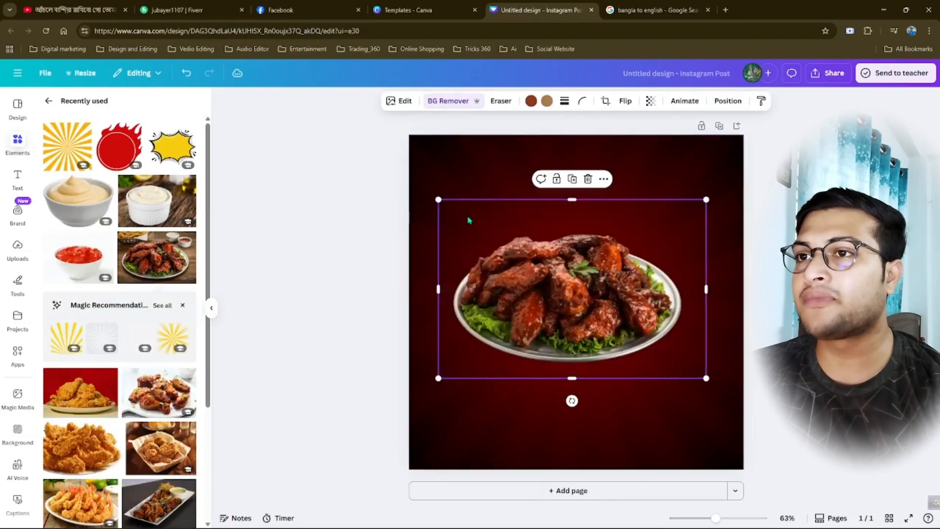
# - Adjust the chicken wings image to brightness 14 and contrast about 3
pyautogui.click(404, 101)
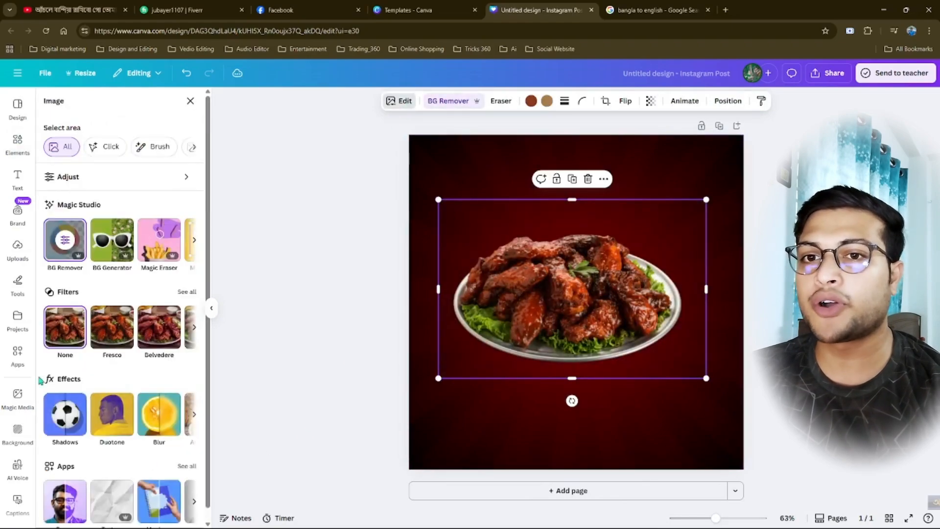
pyautogui.click(67, 180)
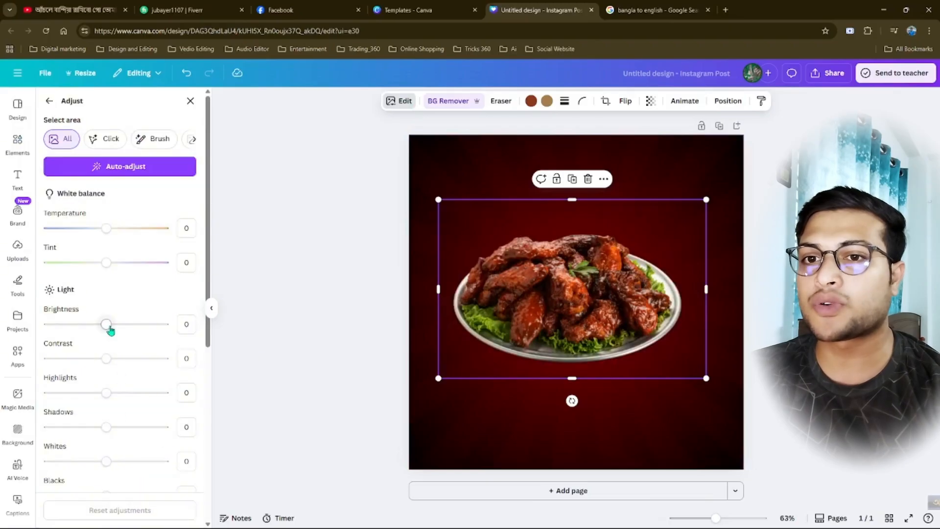
pyautogui.moveTo(106, 324); pyautogui.dragTo(114, 325)
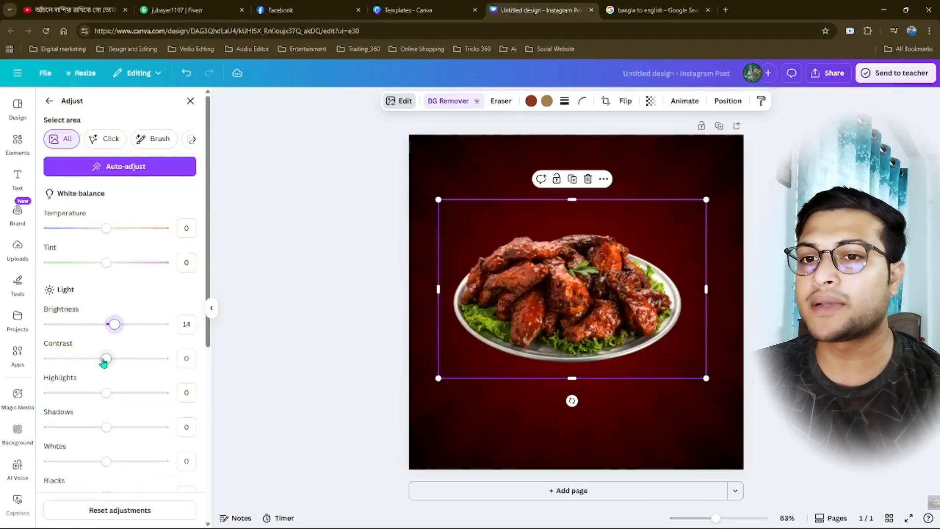
pyautogui.moveTo(103, 362); pyautogui.dragTo(111, 371)
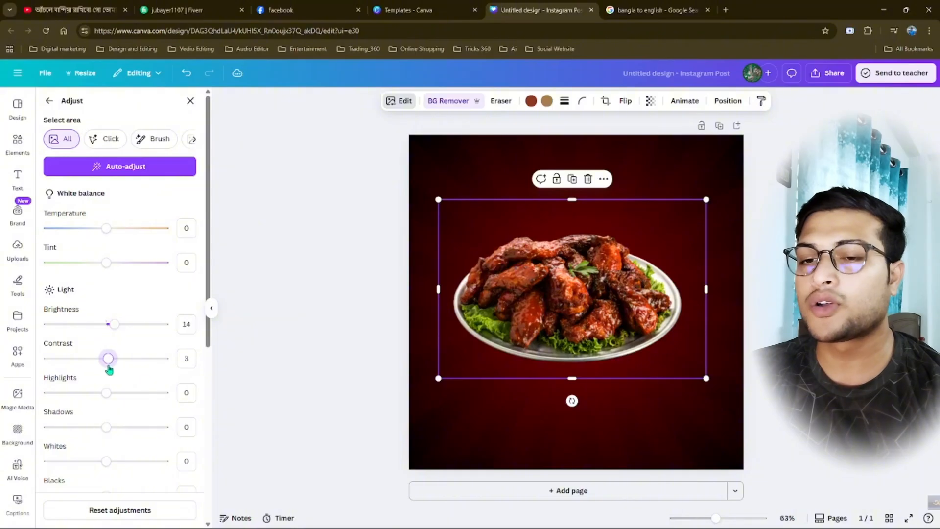
pyautogui.click(465, 210)
# - Apply a Drop shadow to the chicken wings image with angle 55 and distance 100
pyautogui.click(395, 100)
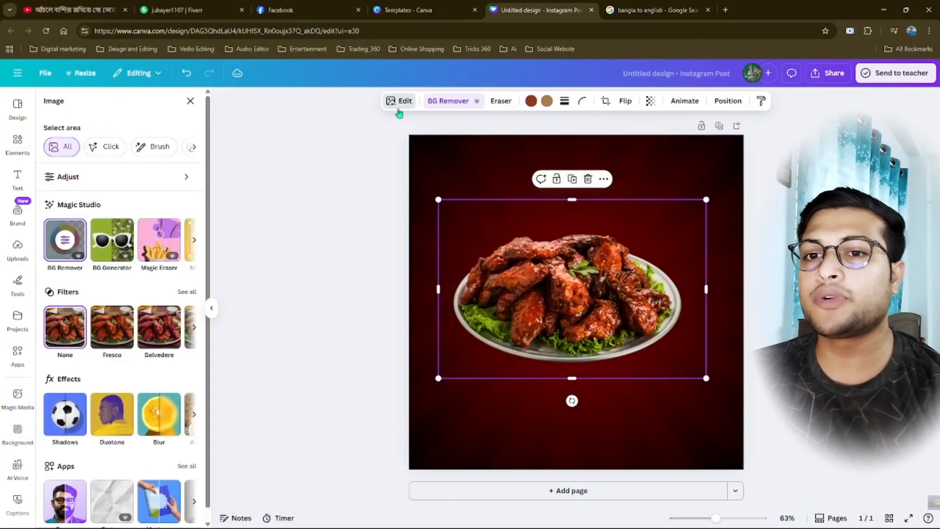
pyautogui.click(65, 413)
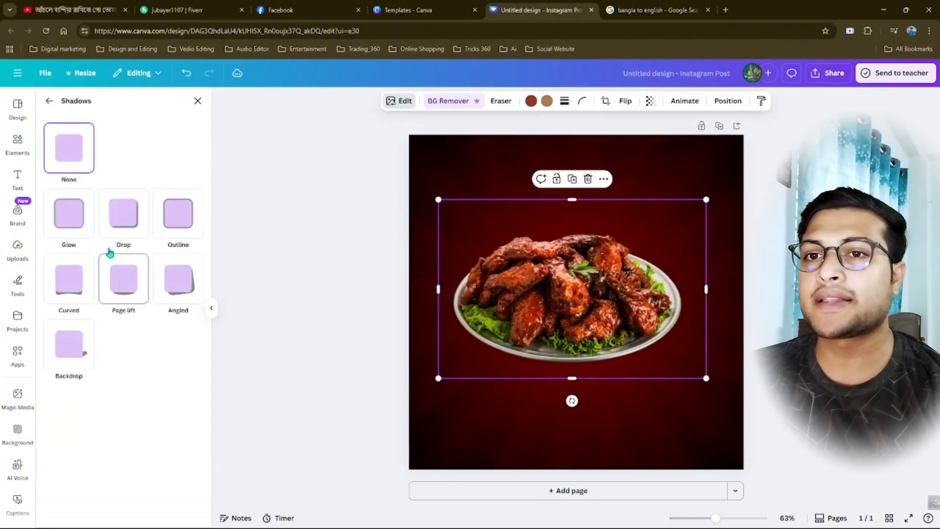
pyautogui.click(119, 226)
pyautogui.moveTo(77, 401); pyautogui.dragTo(112, 432)
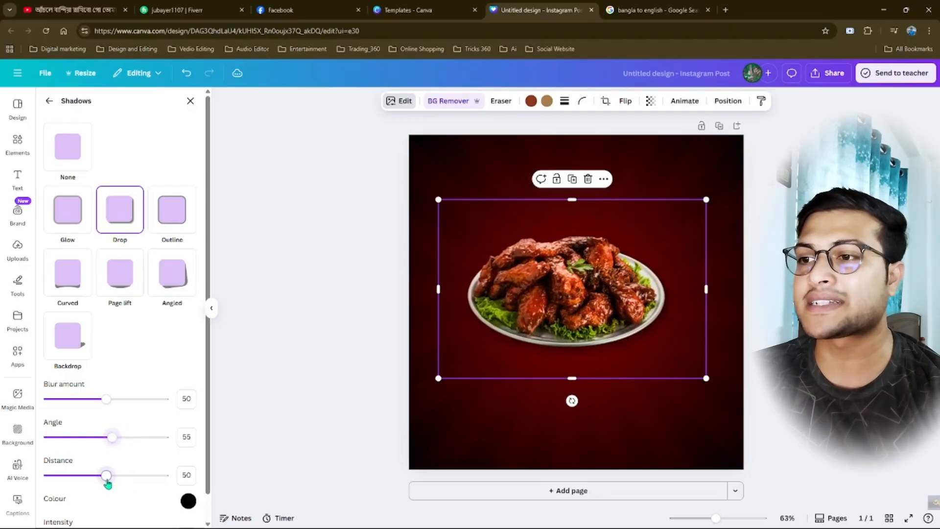
pyautogui.moveTo(108, 483); pyautogui.dragTo(166, 482)
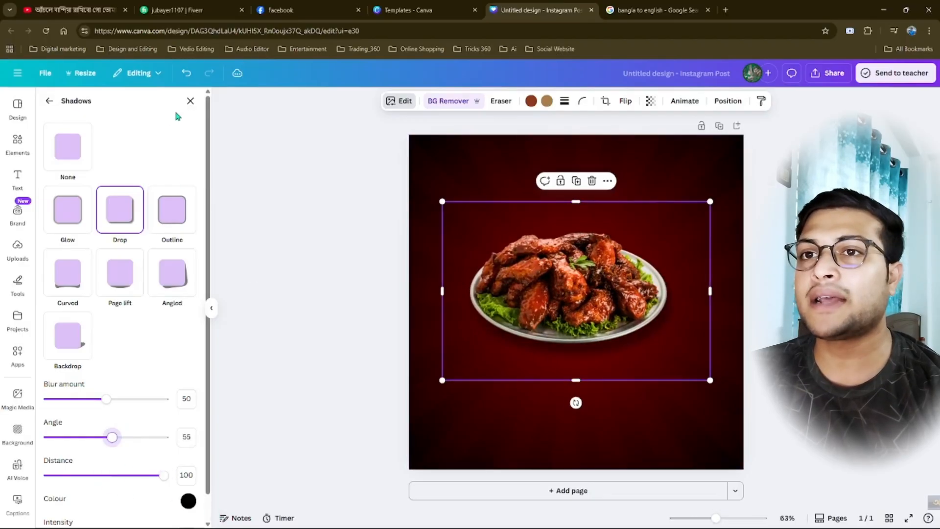
pyautogui.click(190, 100)
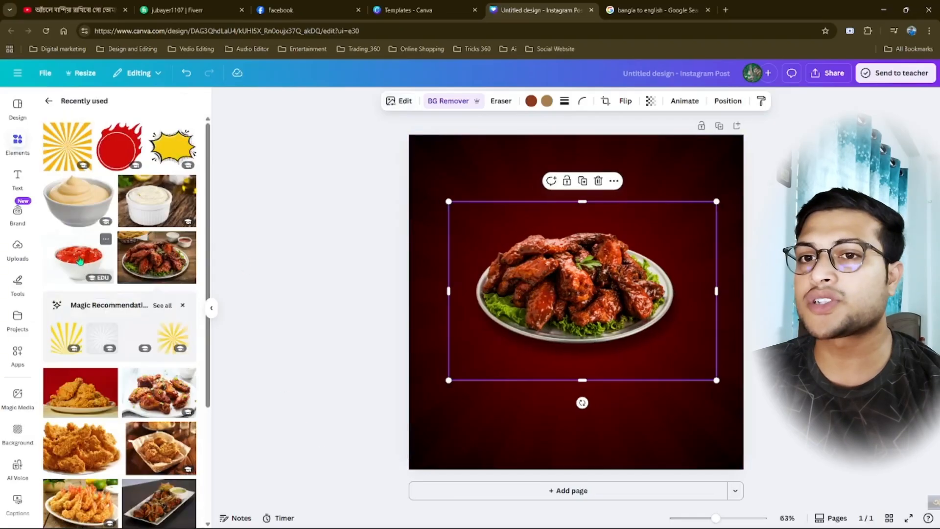
# - Add the recently used photo of the red sauce bowl to the page and remove its background
pyautogui.moveTo(86, 254); pyautogui.dragTo(585, 299)
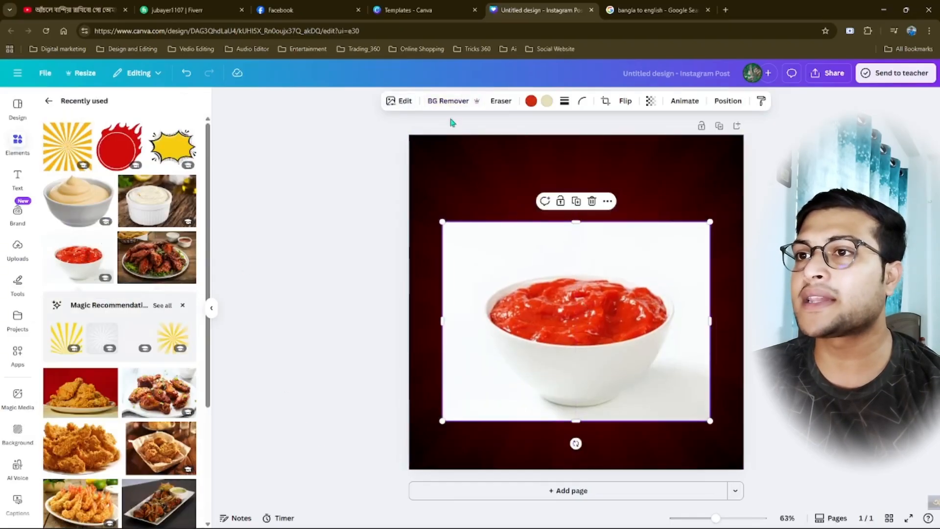
pyautogui.click(449, 101)
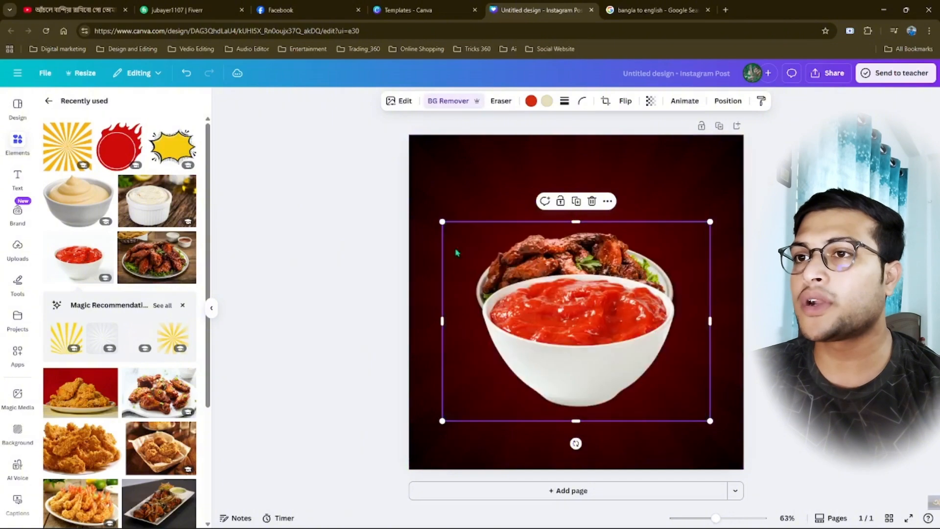
# - Apply the Fresco filter to the red sauce bowl image and keep its image editing options open
pyautogui.click(408, 101)
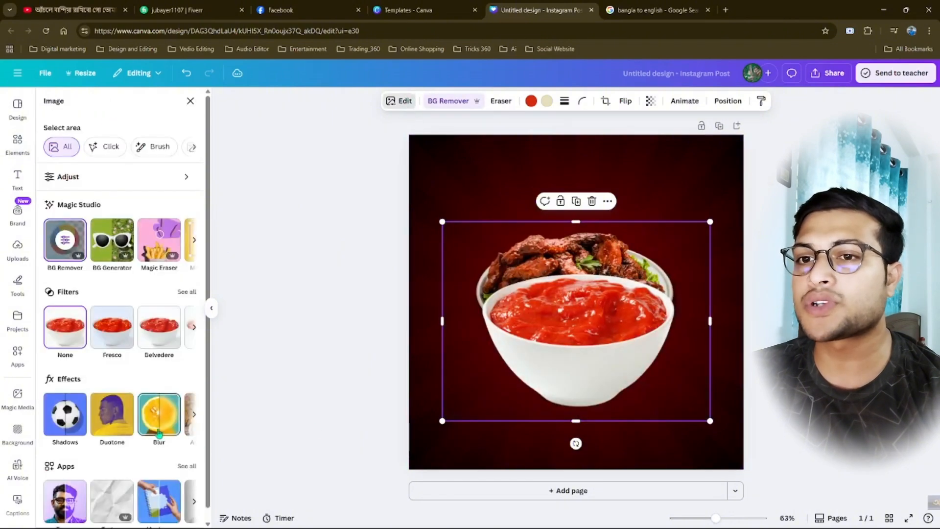
pyautogui.click(120, 329)
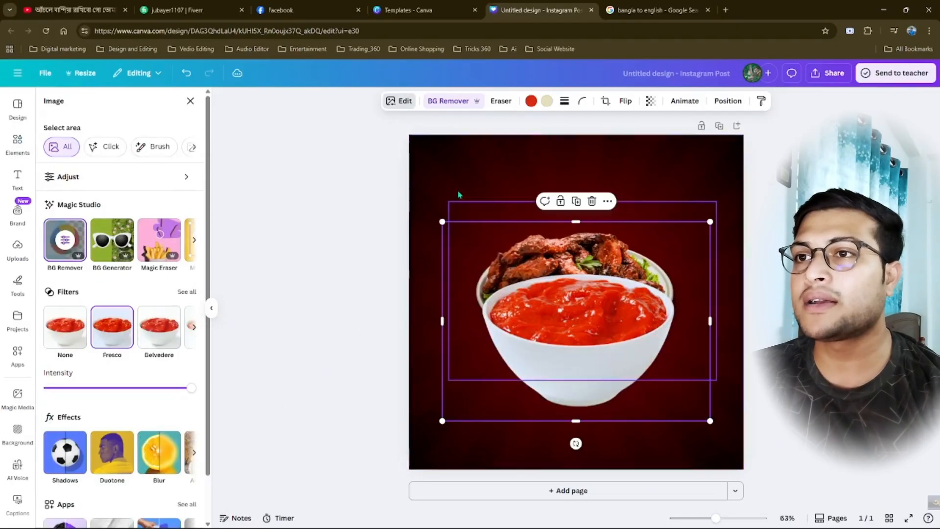
pyautogui.click(394, 101)
pyautogui.click(394, 100)
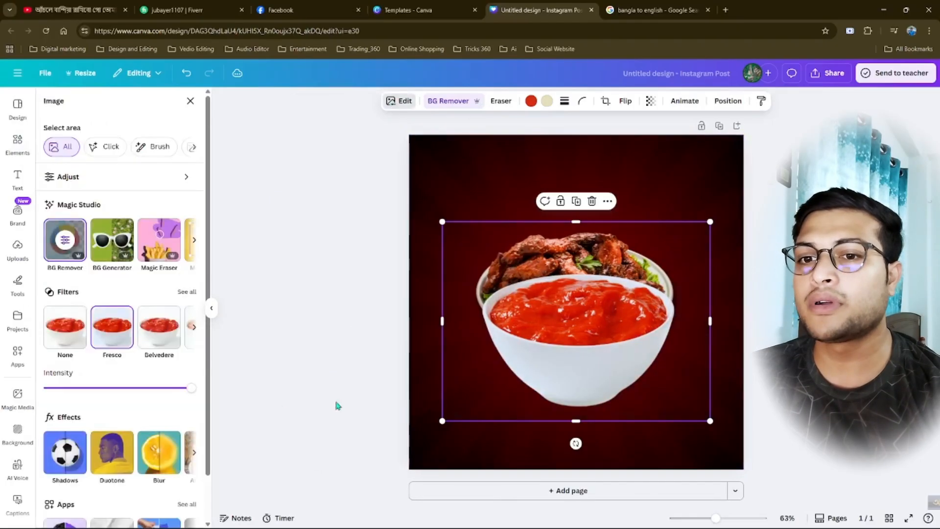
# - Apply a Drop shadow to the red sauce bowl with blur 50, angle 54 and distance 100, and shrink the bowl near the wings platter
pyautogui.click(73, 471)
pyautogui.click(123, 212)
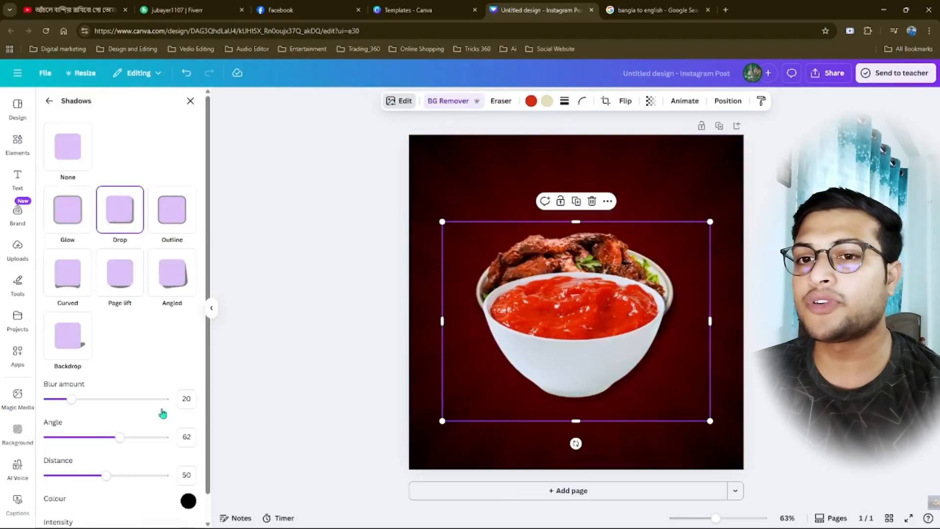
pyautogui.moveTo(88, 412); pyautogui.dragTo(113, 441)
pyautogui.moveTo(104, 478); pyautogui.dragTo(249, 499)
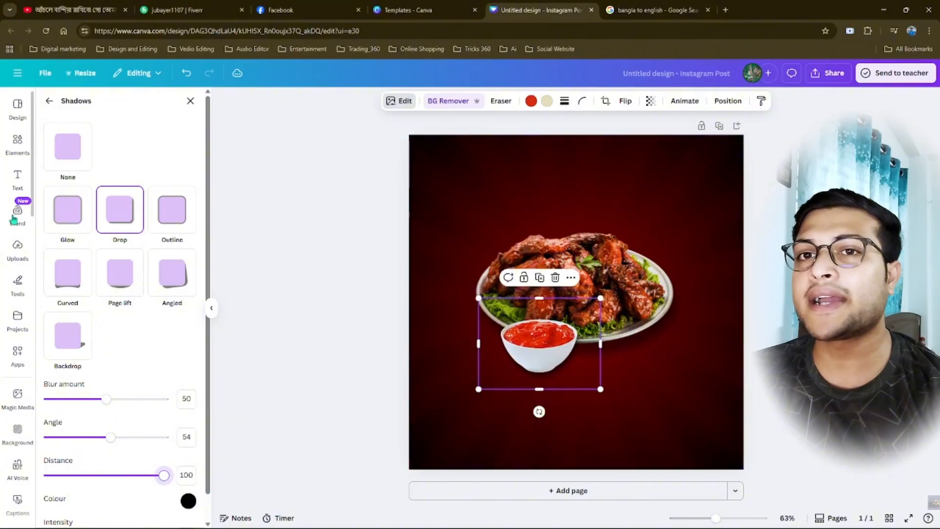
# - Add the recently used photo of the mayonnaise bowl to the page and remove its background
pyautogui.click(18, 142)
pyautogui.write('mayonnaise')
pyautogui.press('Return')
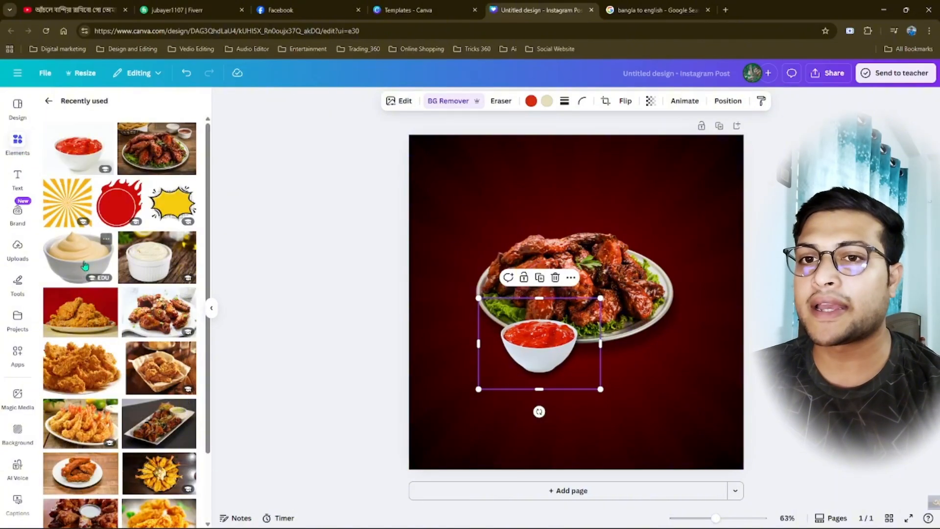
pyautogui.click(84, 265)
pyautogui.moveTo(579, 356); pyautogui.dragTo(587, 385)
pyautogui.click(443, 100)
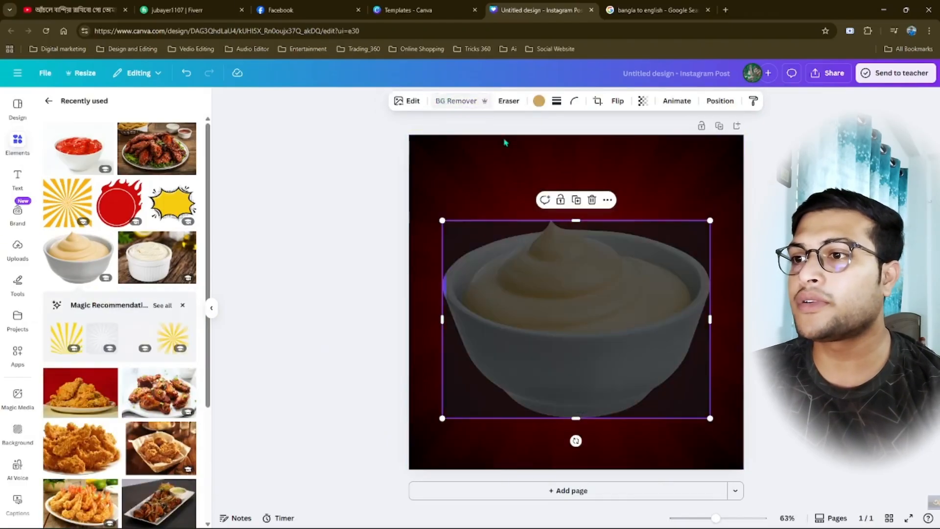
# - Compare filters on the mayonnaise bowl image, trying Bali, and settle on the Fresco filter
pyautogui.click(408, 101)
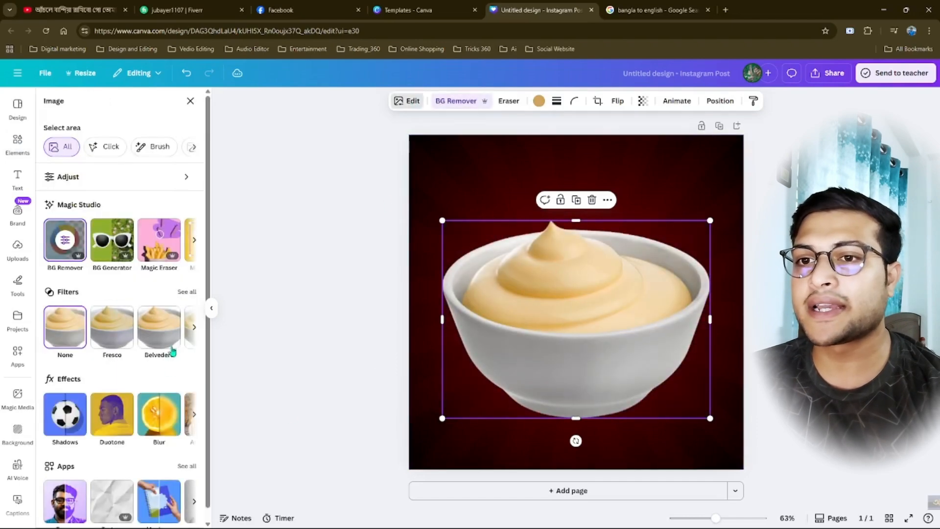
pyautogui.click(186, 291)
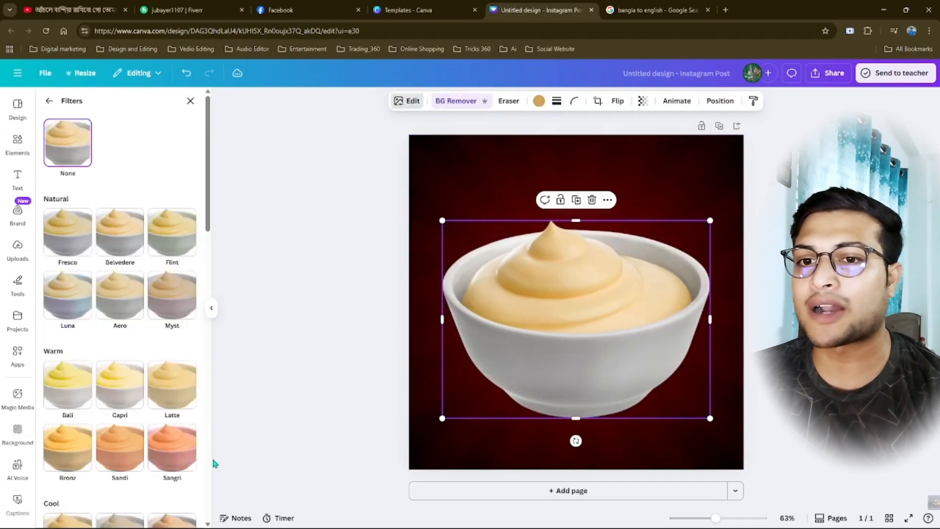
pyautogui.click(66, 394)
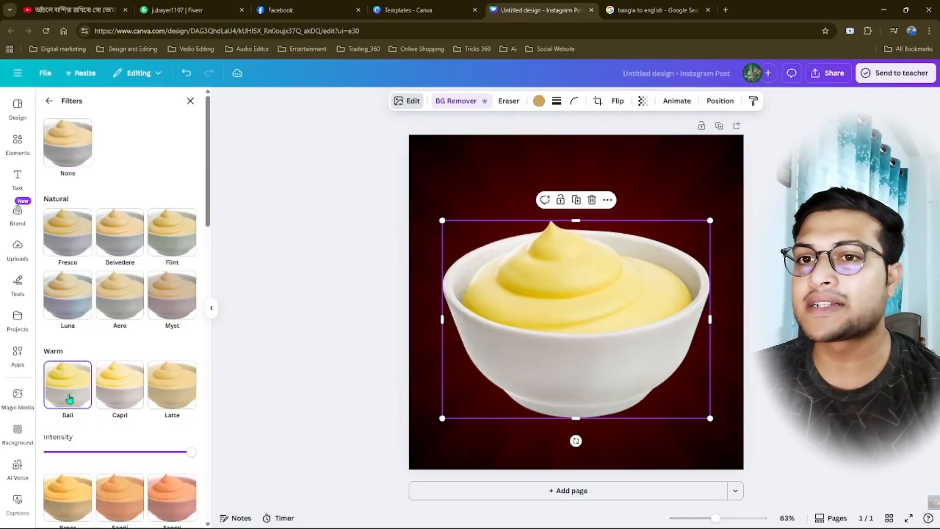
pyautogui.click(157, 238)
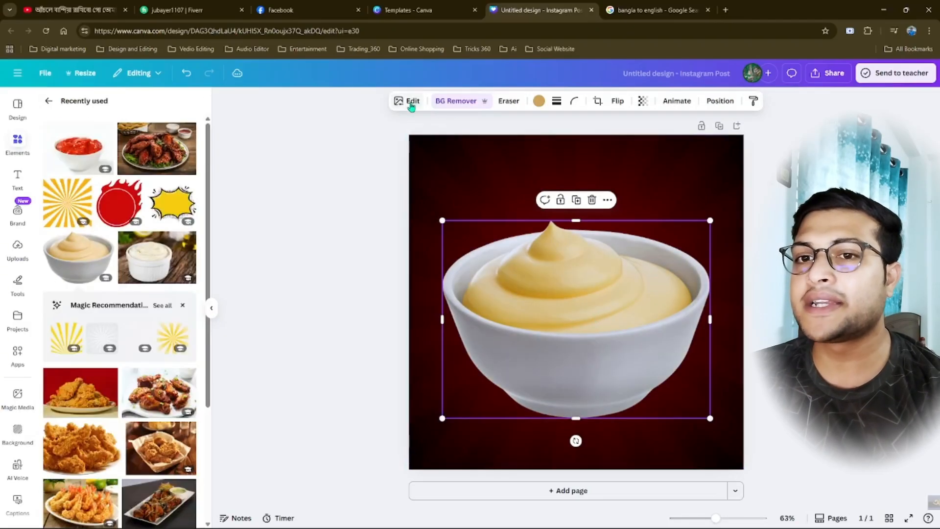
# - Apply a Drop shadow to the mayonnaise bowl with blur 51, angle 52 and distance 100
pyautogui.click(411, 103)
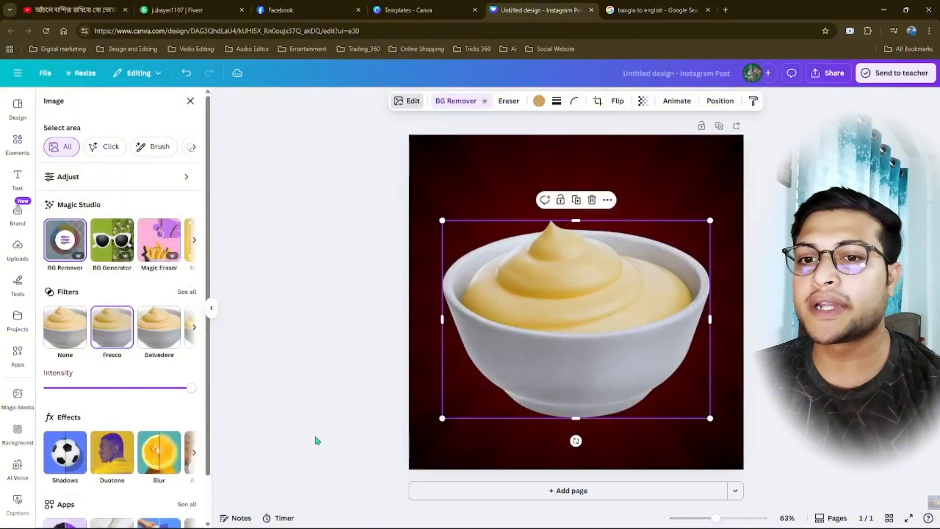
pyautogui.click(77, 460)
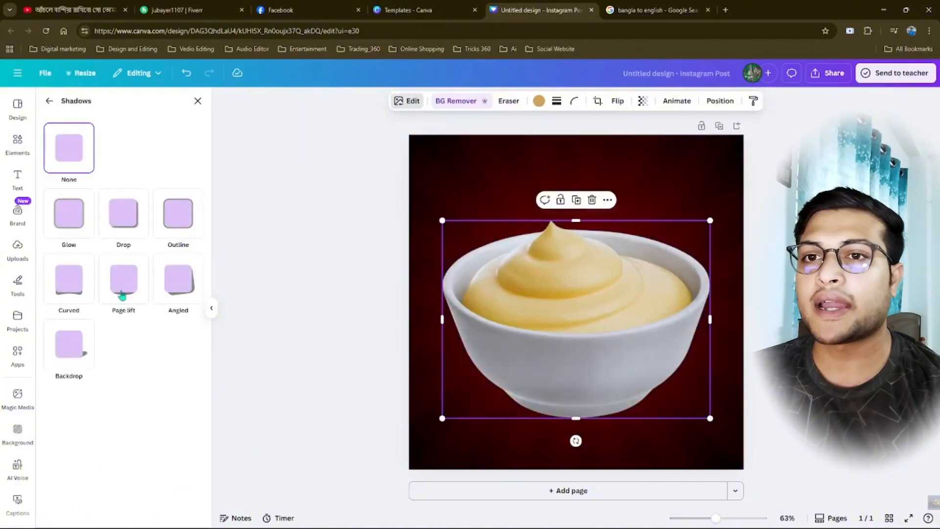
pyautogui.click(123, 224)
pyautogui.moveTo(75, 397); pyautogui.dragTo(106, 398)
pyautogui.moveTo(118, 443)
pyautogui.mouseDown()
pyautogui.moveTo(133, 440)
pyautogui.moveTo(109, 439)
pyautogui.mouseUp()
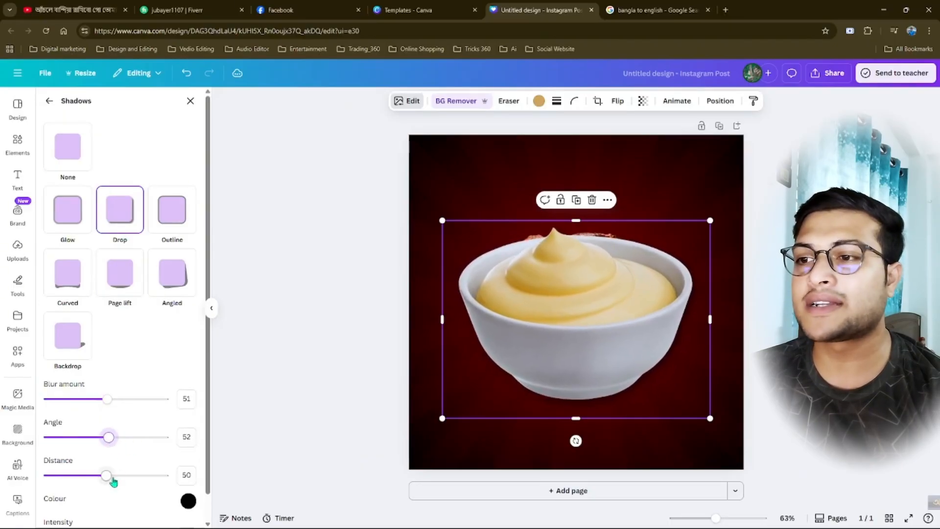
pyautogui.moveTo(112, 478); pyautogui.dragTo(240, 487)
# - Shrink the mayonnaise bowl, move it below the platter's right side, and slightly reduce the chicken wings image
pyautogui.moveTo(710, 419); pyautogui.dragTo(551, 304)
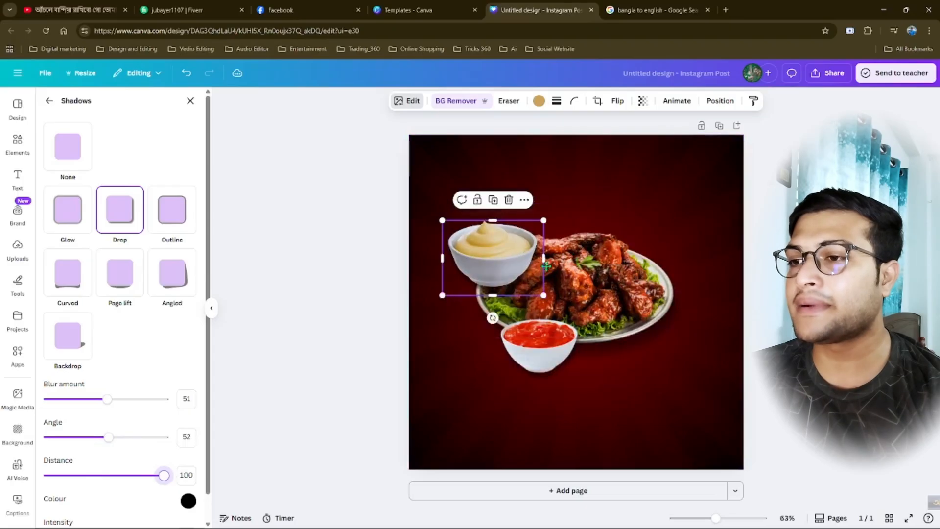
pyautogui.moveTo(546, 265); pyautogui.dragTo(709, 406)
pyautogui.click(700, 235)
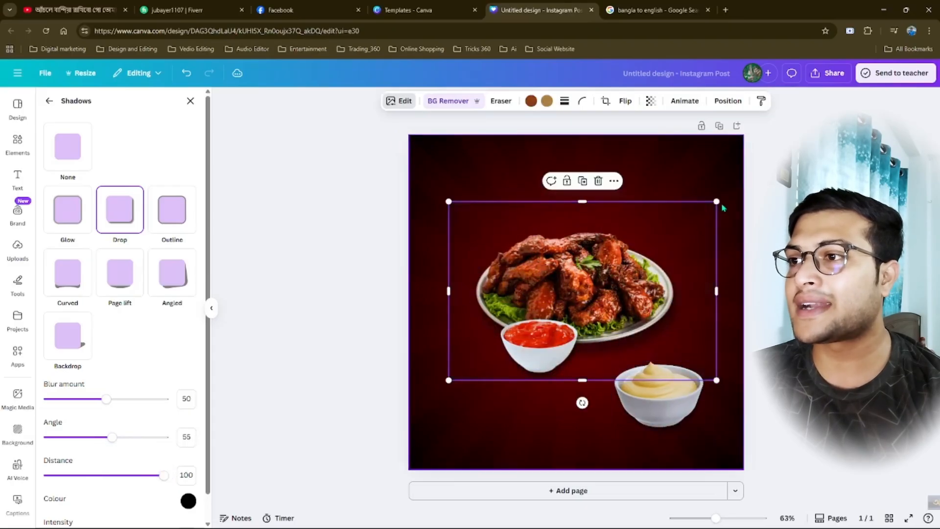
pyautogui.moveTo(716, 201); pyautogui.dragTo(709, 205)
# - Reduce the red sauce bowl a little and place both dip bowls side by side at the platter's front edge
pyautogui.click(538, 347)
pyautogui.moveTo(607, 388); pyautogui.dragTo(583, 370)
pyautogui.moveTo(531, 341); pyautogui.dragTo(544, 337)
pyautogui.moveTo(658, 399); pyautogui.dragTo(628, 344)
pyautogui.moveTo(679, 380); pyautogui.dragTo(625, 350)
# - Select the wings platter and both dip bowls together and move them slightly down the page
pyautogui.click(539, 337)
pyautogui.moveTo(492, 298); pyautogui.dragTo(495, 302)
pyautogui.moveTo(734, 348); pyautogui.dragTo(529, 304)
pyautogui.moveTo(573, 288); pyautogui.dragTo(575, 301)
pyautogui.press('Escape')
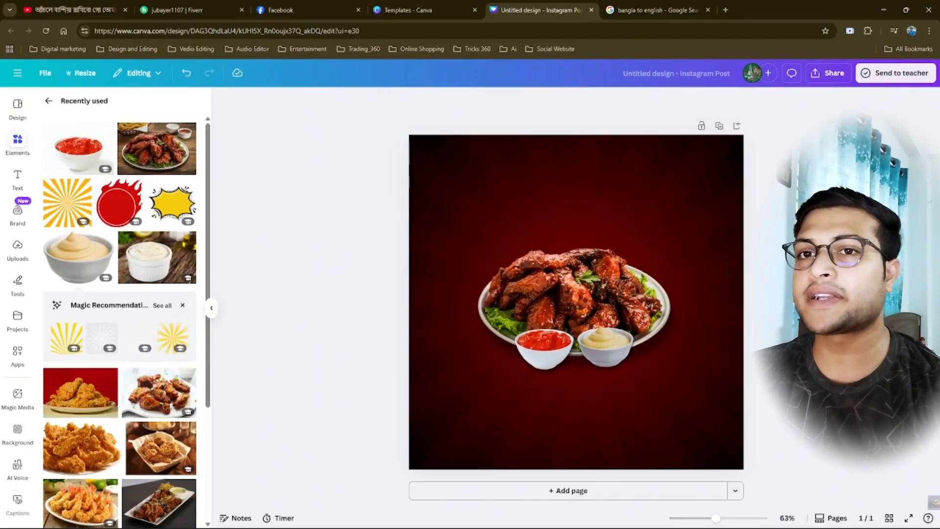
# - Add a heading above the chicken wings and change its text to "Today's"
pyautogui.click(49, 100)
pyautogui.click(17, 178)
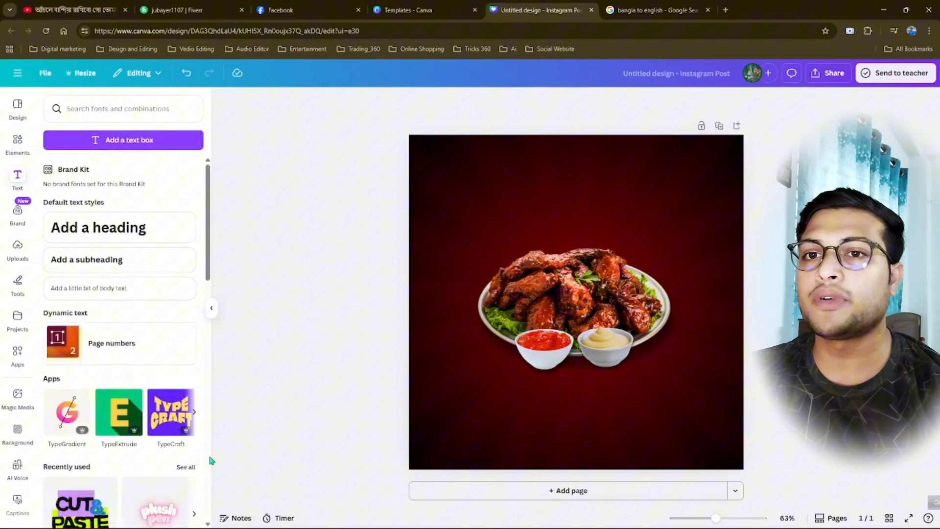
pyautogui.click(110, 231)
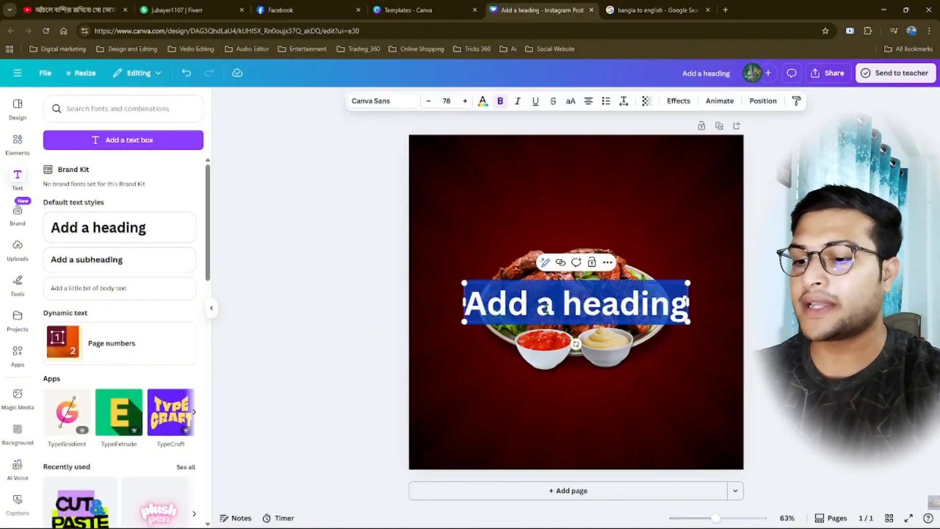
pyautogui.click(795, 286)
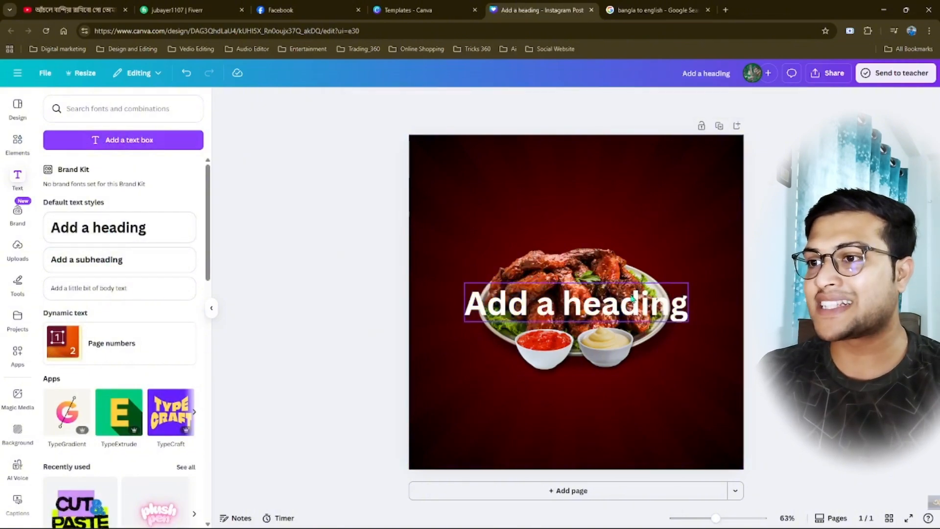
pyautogui.moveTo(632, 298); pyautogui.dragTo(620, 198)
pyautogui.doubleClick(619, 198)
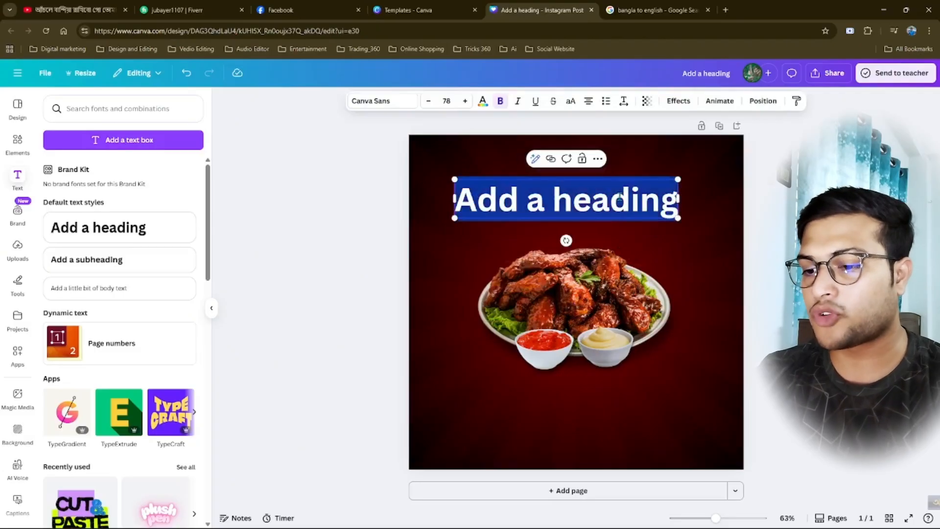
pyautogui.press('BackSpace')
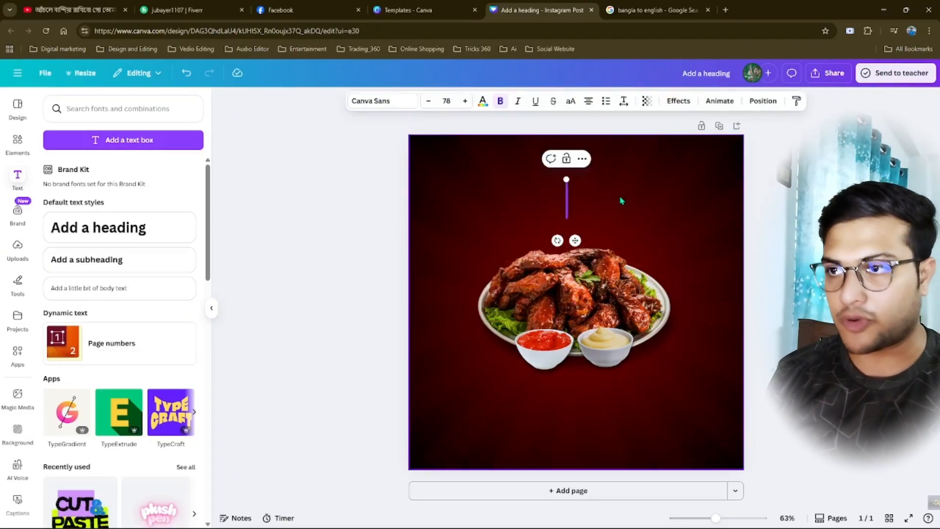
pyautogui.write("Today's")
# - Colour the "Today's" heading a fully saturated golden yellow using a custom solid colour
pyautogui.click(482, 101)
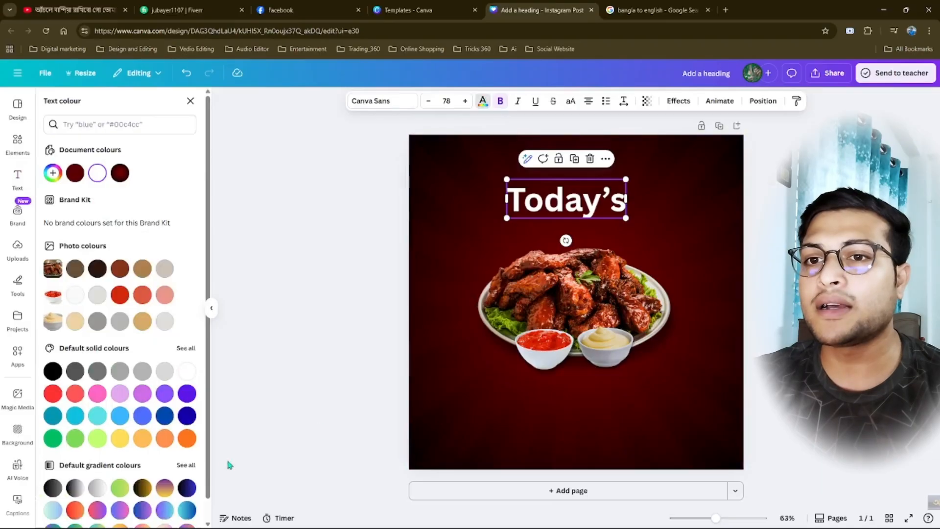
pyautogui.click(120, 438)
pyautogui.click(53, 173)
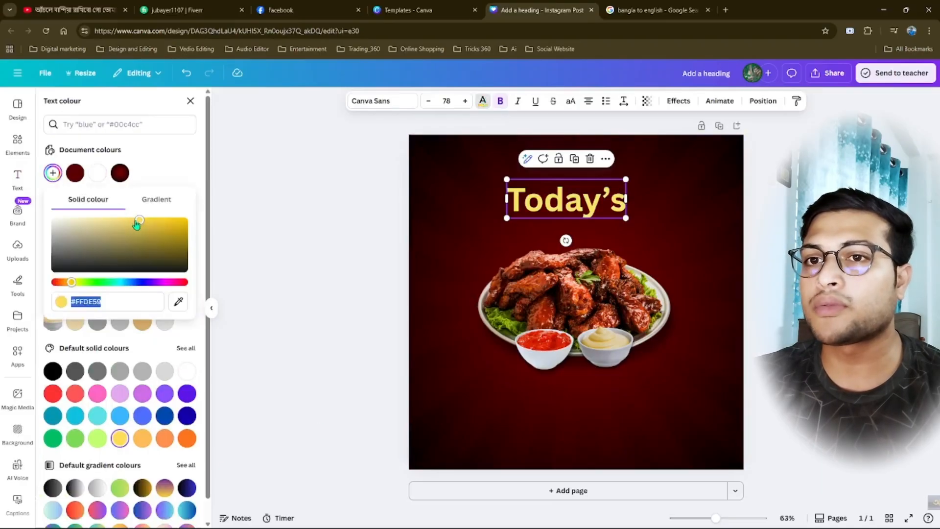
pyautogui.moveTo(142, 225); pyautogui.dragTo(186, 218)
pyautogui.click(612, 211)
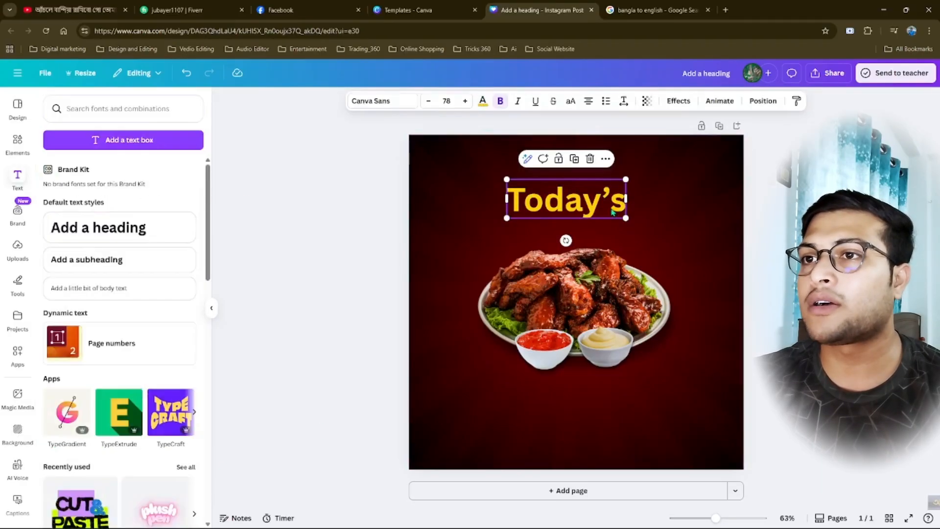
# - Set the "Today's" heading in the Adlery Pro font and move it up to the page's top edge
pyautogui.click(379, 103)
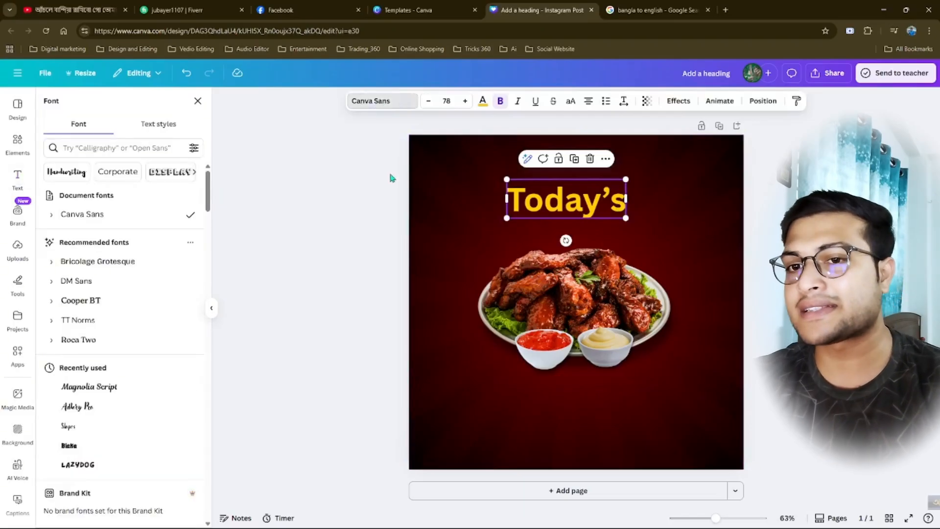
pyautogui.click(94, 406)
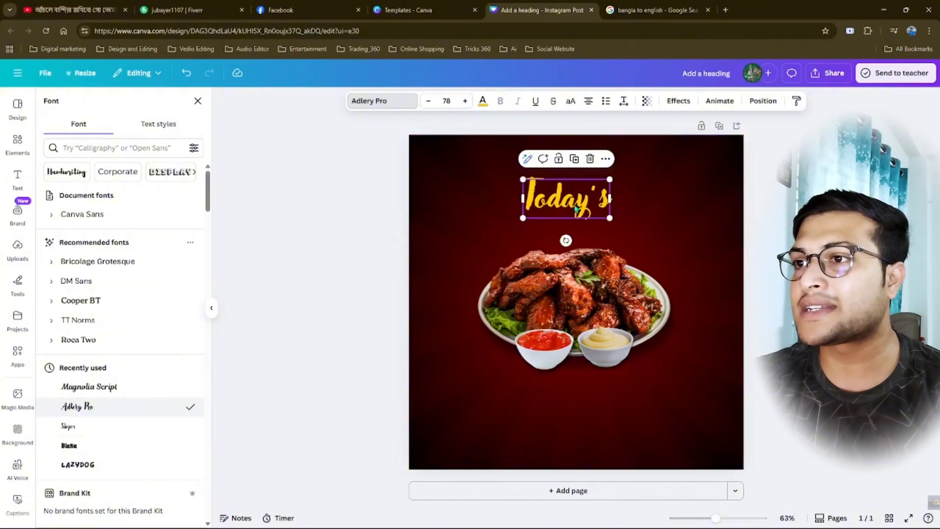
pyautogui.moveTo(576, 208); pyautogui.dragTo(582, 174)
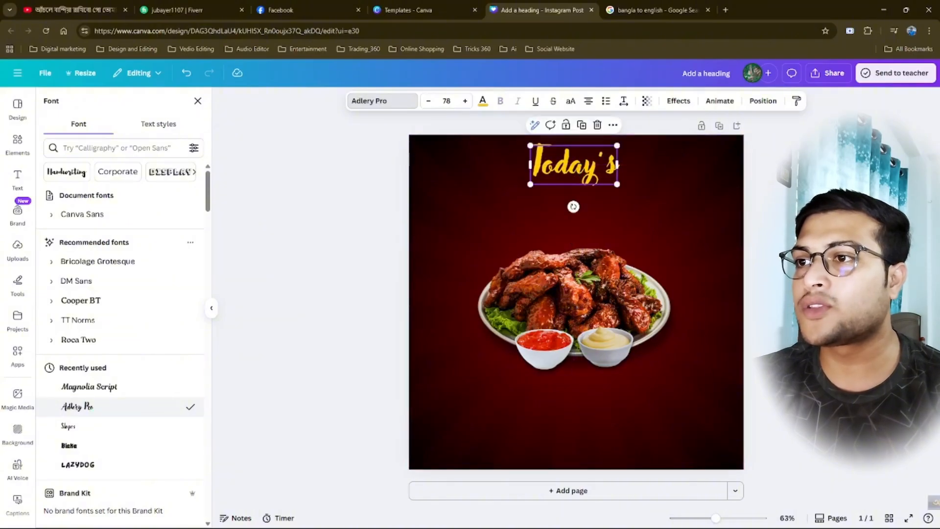
pyautogui.press('Escape')
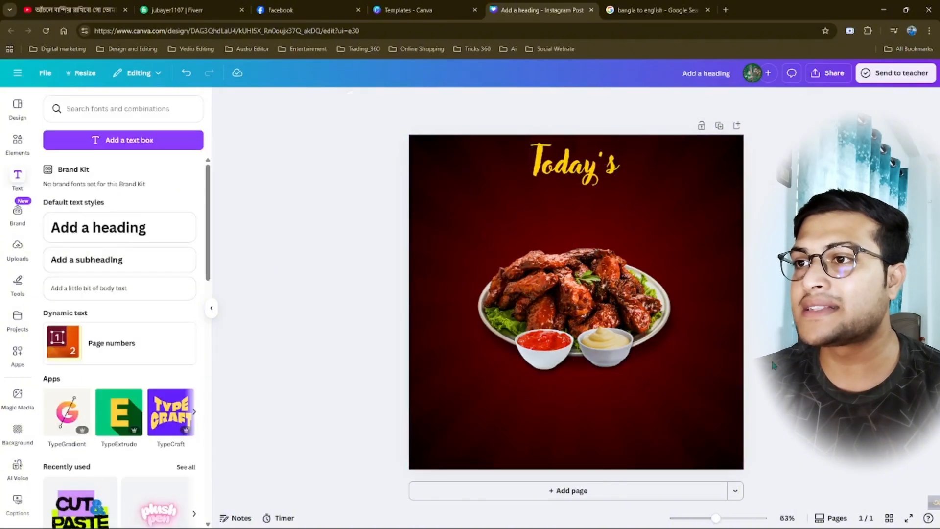
# - Add a yellow "Speacial" heading beneath "Today's" and set it in the Magnolia Script font
pyautogui.click(67, 237)
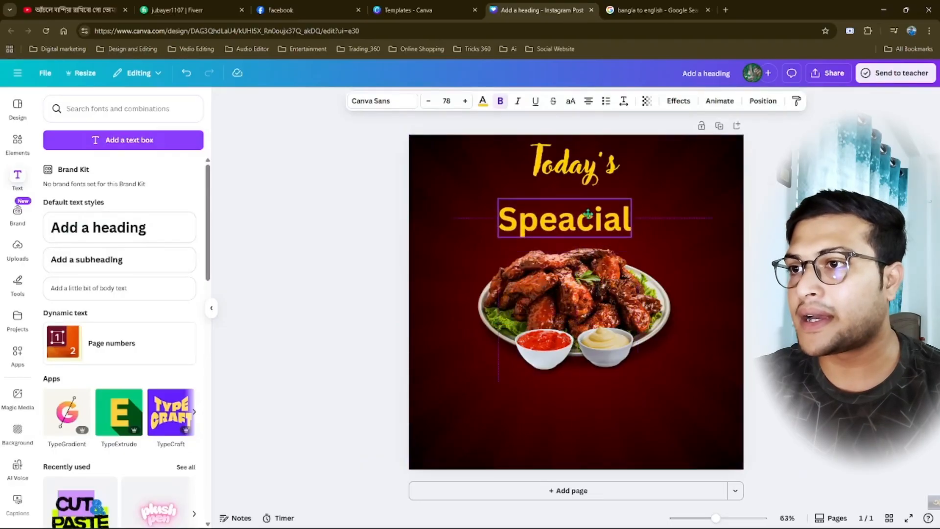
pyautogui.moveTo(588, 214); pyautogui.dragTo(587, 199)
pyautogui.click(385, 106)
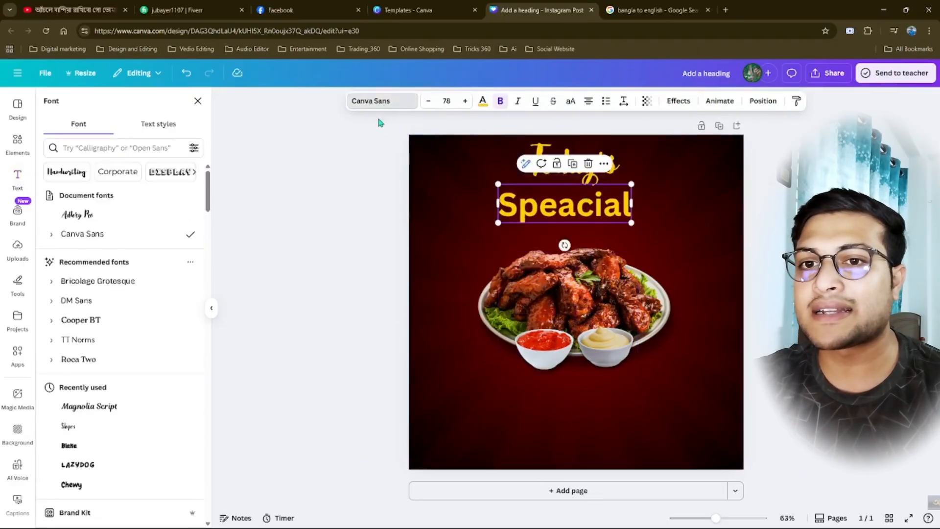
pyautogui.click(123, 409)
pyautogui.click(768, 264)
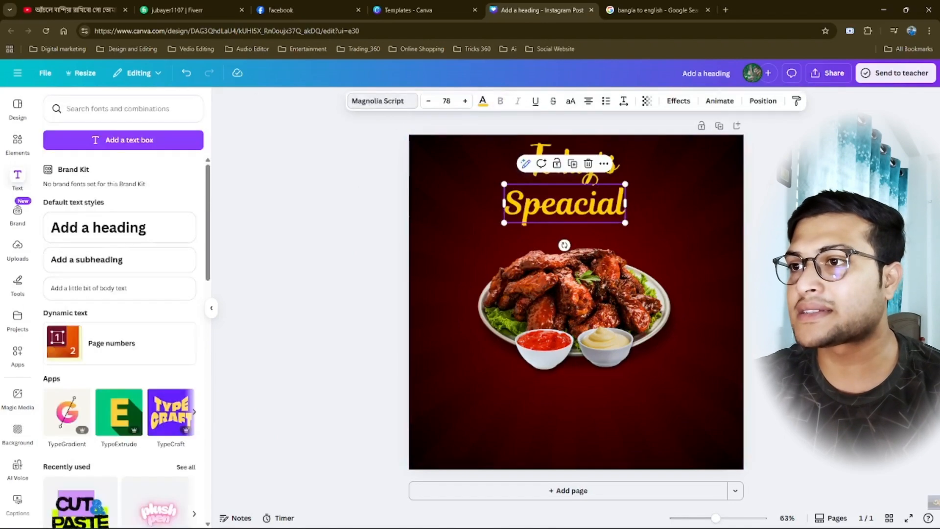
# - Move the "Speacial" heading close under "Today's" and colour it white
pyautogui.click(621, 209)
pyautogui.moveTo(620, 209); pyautogui.dragTo(630, 201)
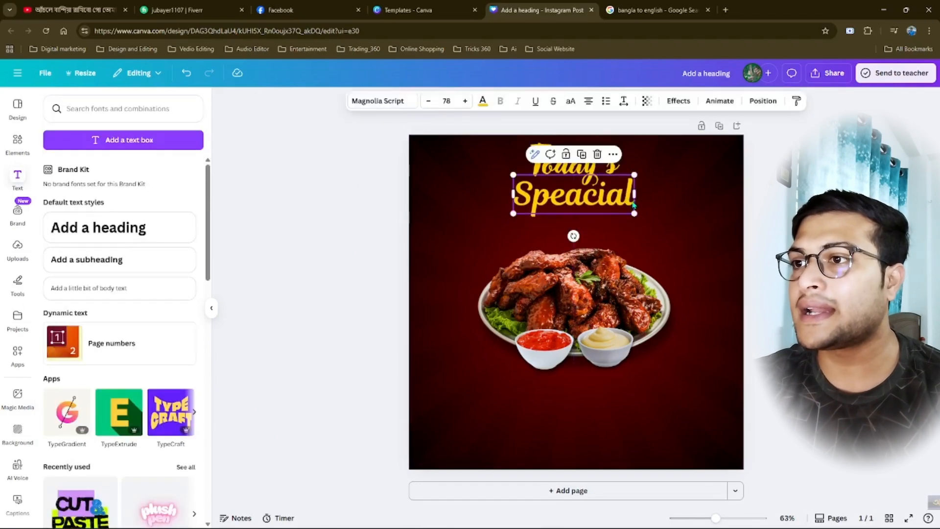
pyautogui.click(482, 102)
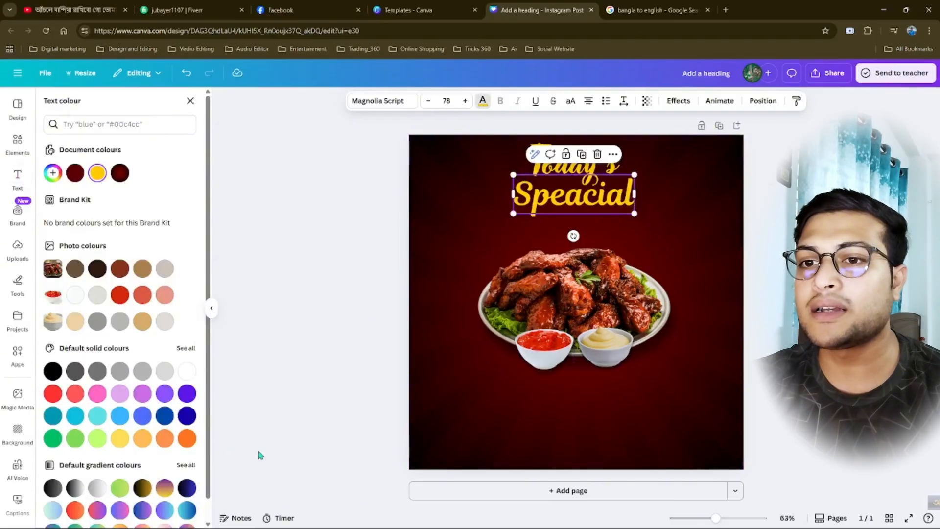
pyautogui.click(187, 370)
# - Duplicate the "Today's" heading, place the copy below "Speacial" and change its text to "Chicken"
pyautogui.click(595, 170)
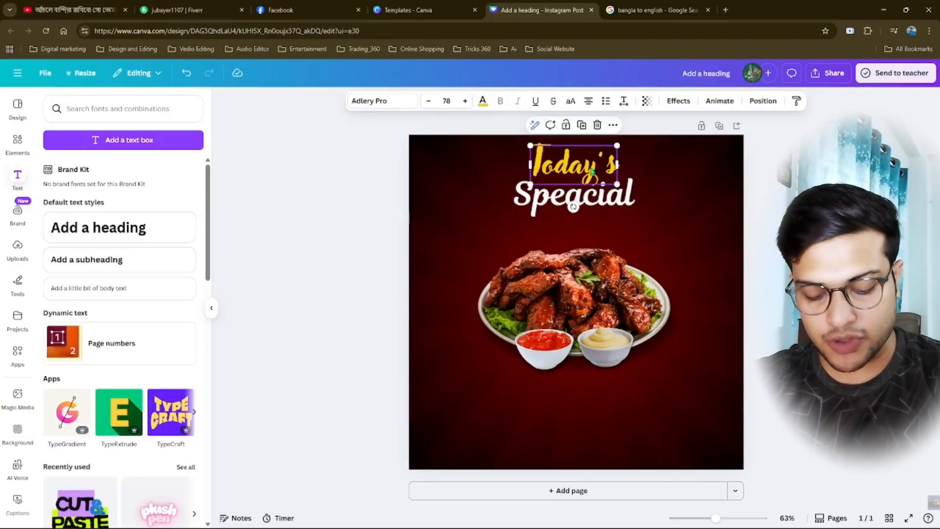
pyautogui.hotkey('ctrl', 'd')
pyautogui.moveTo(592, 171); pyautogui.dragTo(595, 219)
pyautogui.doubleClick(595, 219)
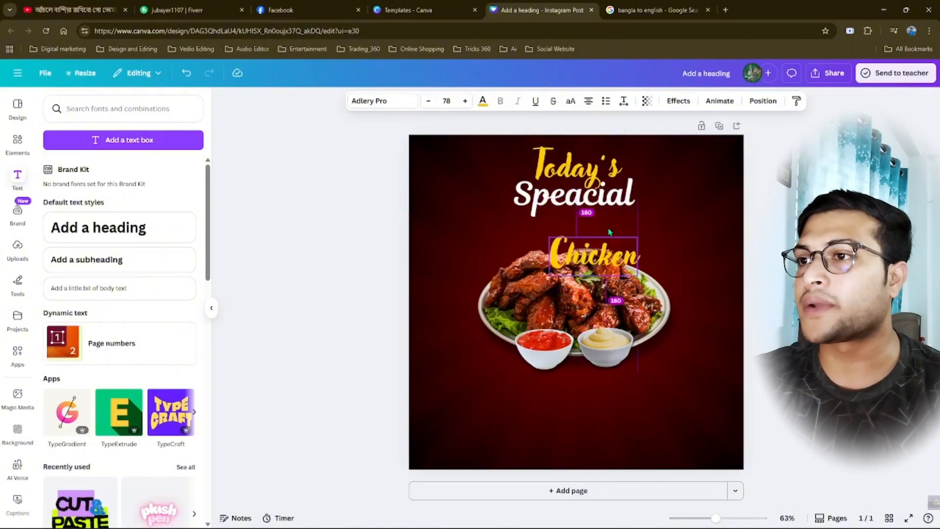
pyautogui.click(744, 159)
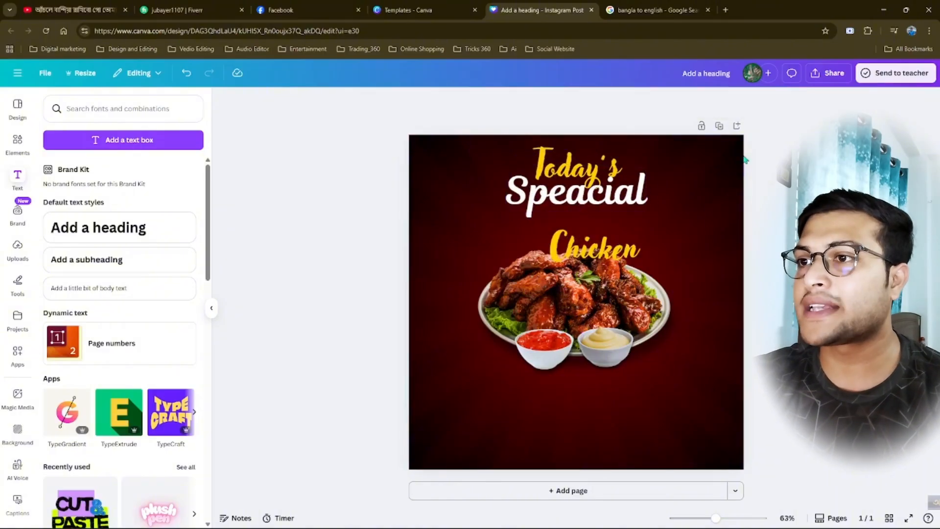
# - Widen the letter spacing of "Today's" and "Chicken" and fit them closely above and below "Speacial"
pyautogui.click(594, 169)
pyautogui.moveTo(577, 195); pyautogui.dragTo(577, 200)
pyautogui.click(595, 169)
pyautogui.click(624, 101)
pyautogui.moveTo(585, 144); pyautogui.dragTo(609, 165)
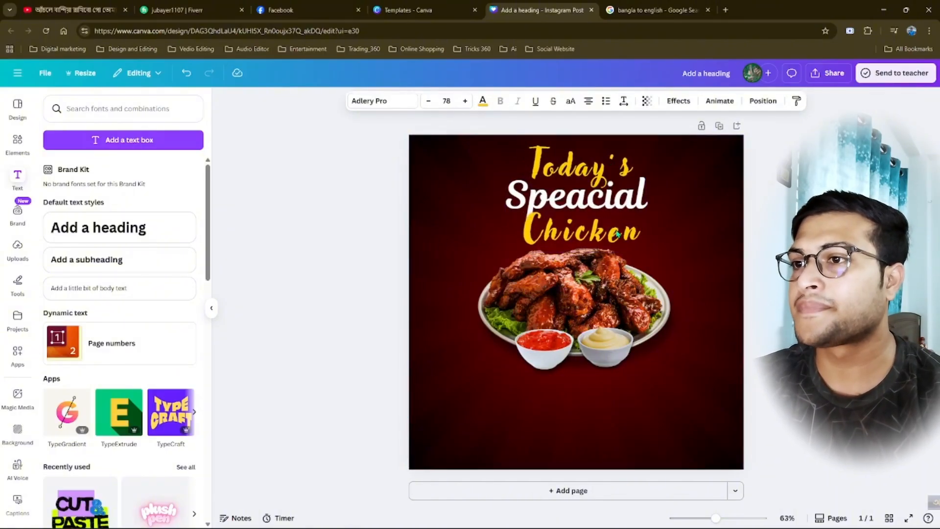
# - Stagger the headline with "Today's" further left and "Chicken" further right, and fit the food platter centred just beneath it
pyautogui.click(590, 311)
pyautogui.moveTo(590, 311); pyautogui.dragTo(594, 316)
pyautogui.click(580, 165)
pyautogui.moveTo(633, 188); pyautogui.dragTo(576, 164)
pyautogui.click(754, 161)
pyautogui.moveTo(572, 243); pyautogui.dragTo(572, 237)
pyautogui.moveTo(652, 245); pyautogui.dragTo(649, 243)
pyautogui.moveTo(578, 194); pyautogui.dragTo(577, 194)
pyautogui.click(763, 196)
pyautogui.moveTo(582, 311); pyautogui.dragTo(582, 303)
pyautogui.click(763, 245)
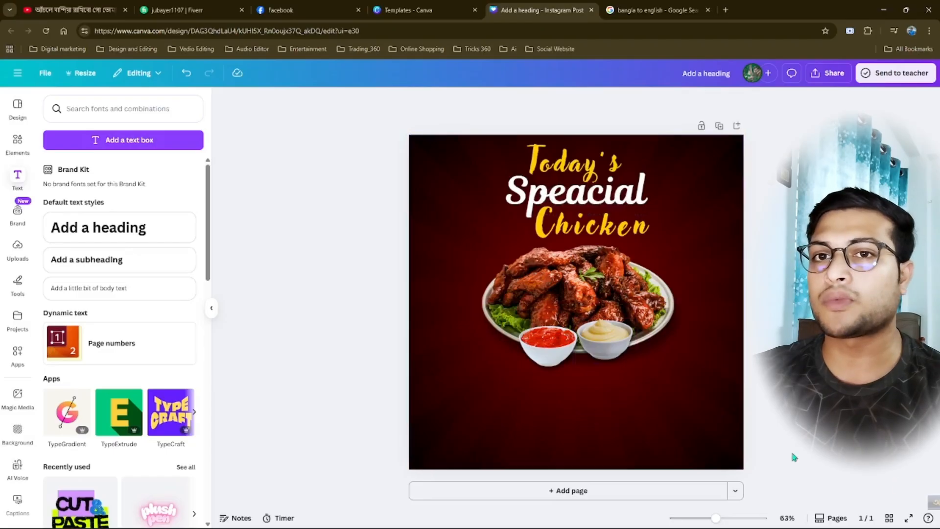
# - Search the graphics for "price" and insert the red circular badge with flames
pyautogui.click(17, 138)
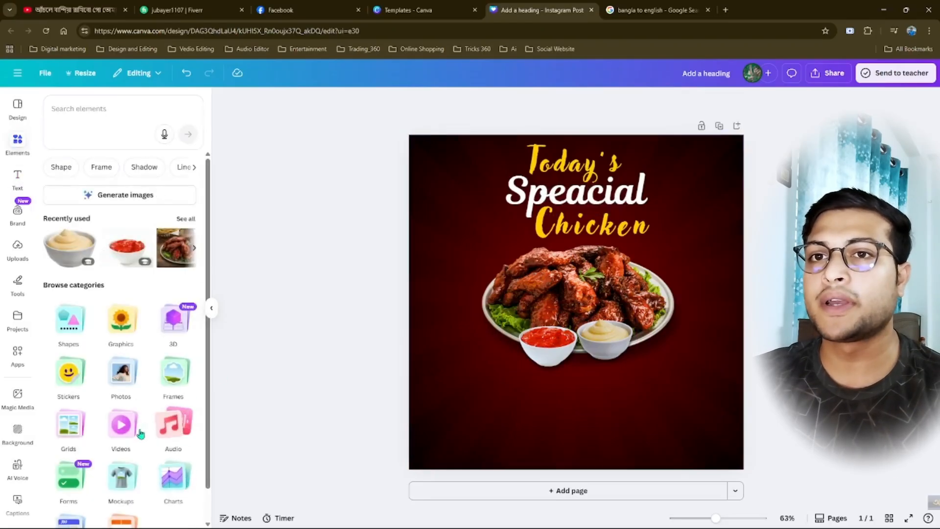
pyautogui.click(102, 107)
pyautogui.write('price')
pyautogui.press('Return')
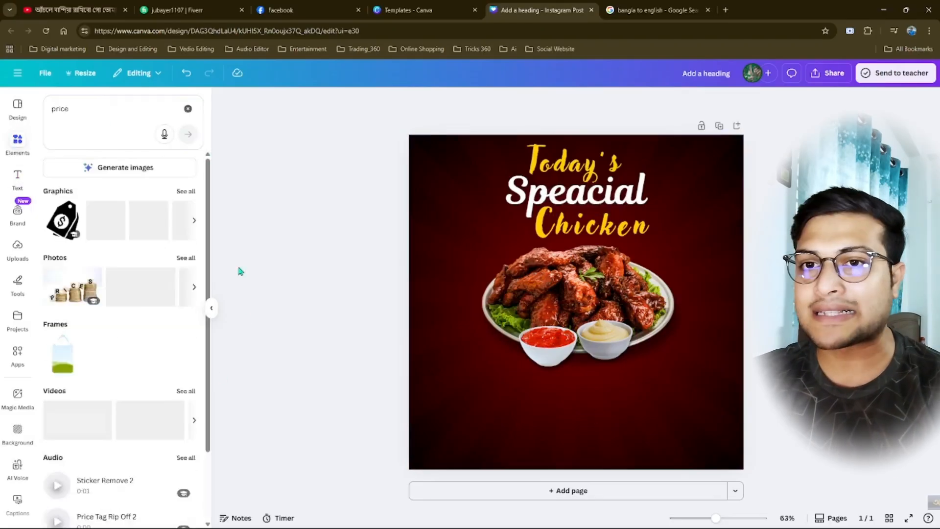
pyautogui.click(74, 172)
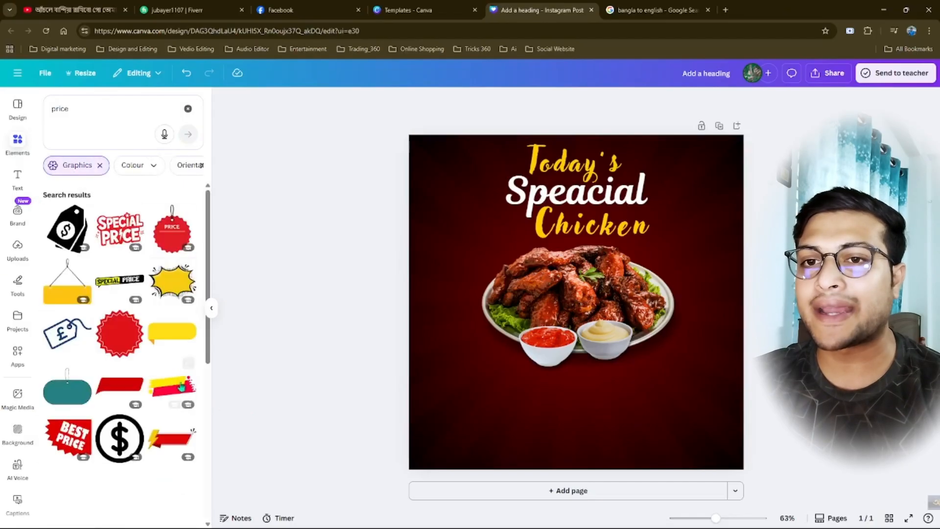
pyautogui.moveTo(209, 241); pyautogui.dragTo(201, 409)
pyautogui.scroll(-5, 200, 412)
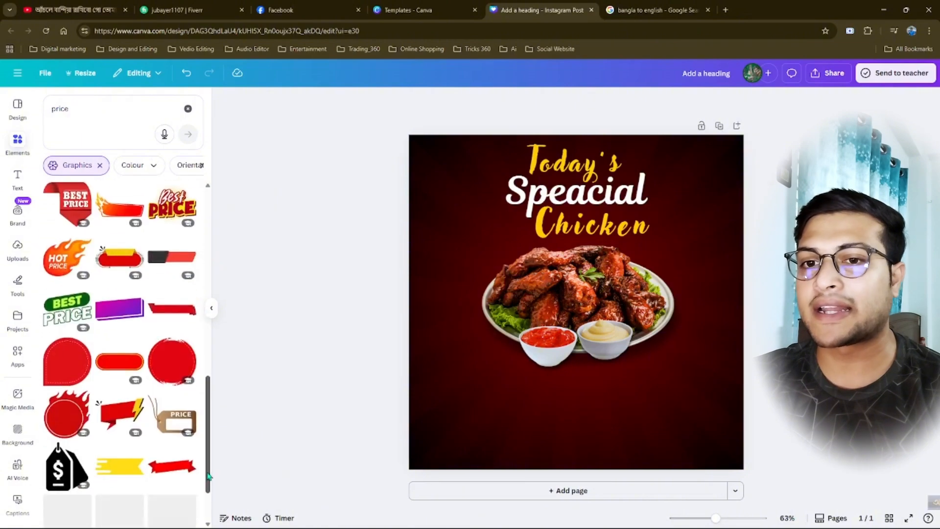
pyautogui.click(57, 399)
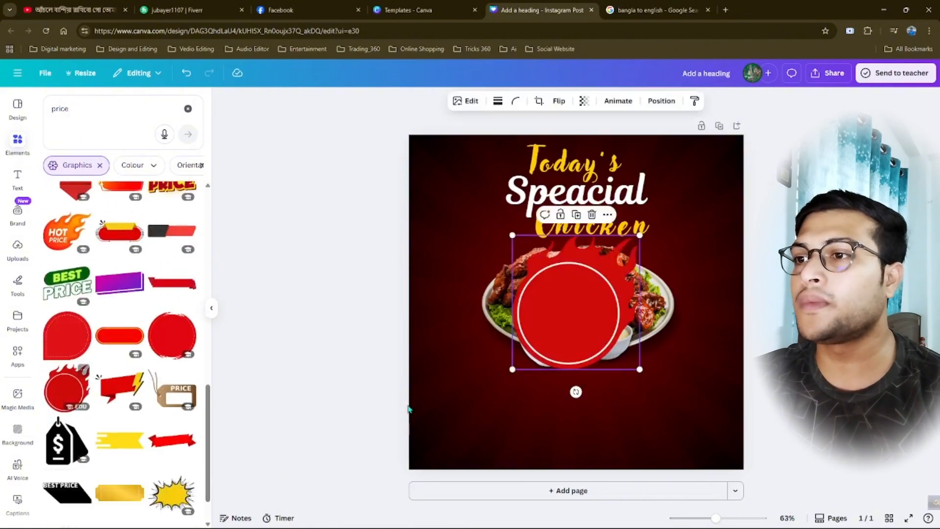
# - Shrink and tilt the flame badge beside the platter and recolour it a dark red slightly brighter than #5d0101
pyautogui.moveTo(575, 313); pyautogui.dragTo(408, 289)
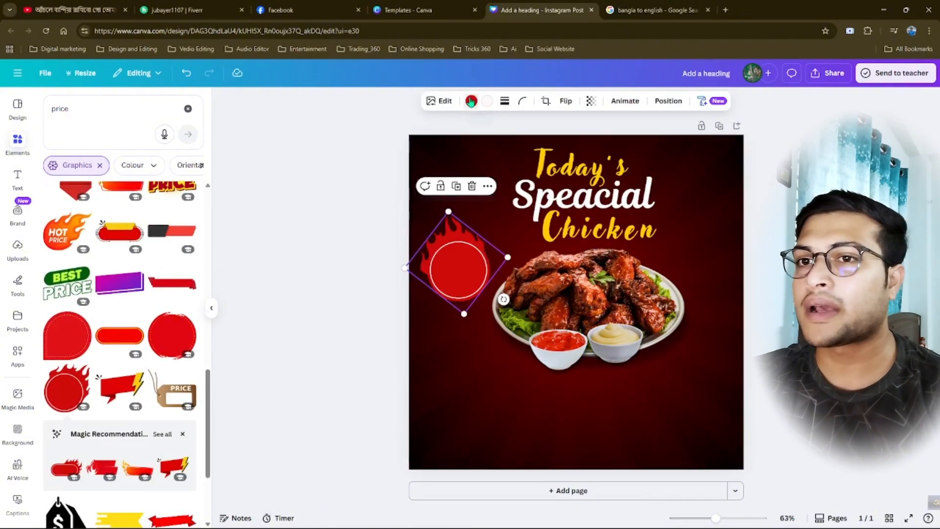
pyautogui.click(471, 101)
pyautogui.click(77, 176)
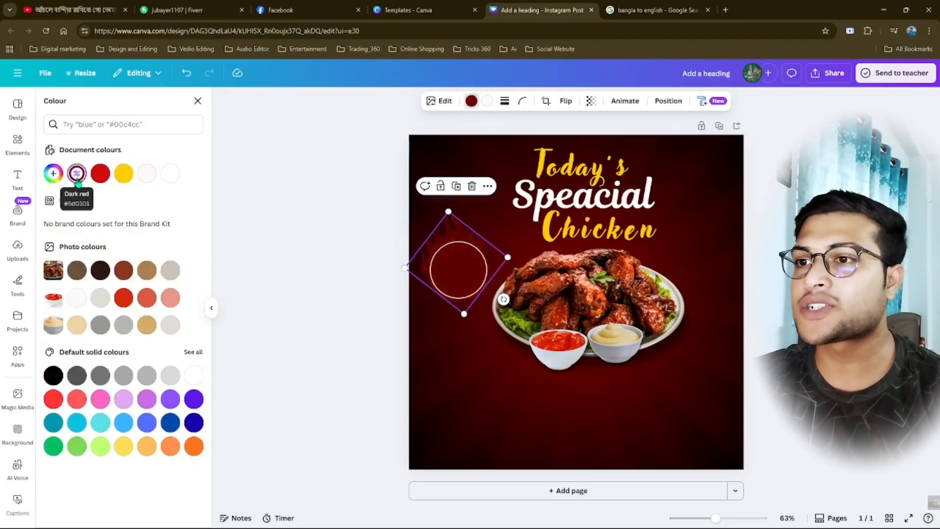
pyautogui.click(54, 174)
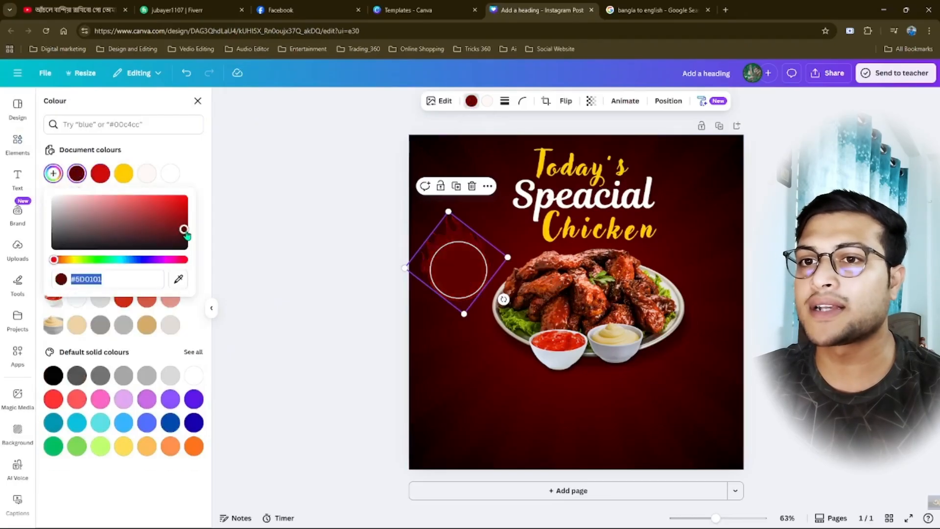
pyautogui.moveTo(186, 235); pyautogui.dragTo(182, 216)
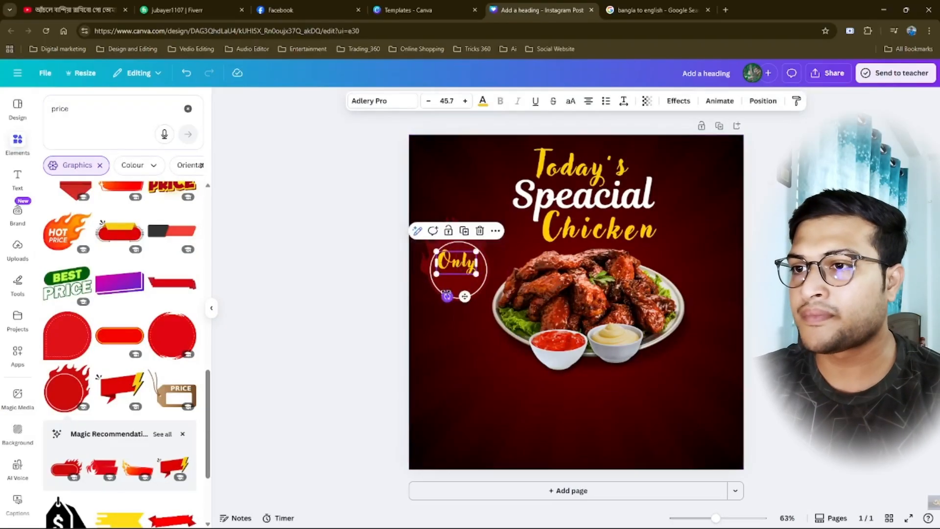
# - Tilt "Only" inside the badge and add a matching yellow "199 TK." beneath it in tightly spaced Magnolia Script
pyautogui.moveTo(467, 283); pyautogui.dragTo(461, 290)
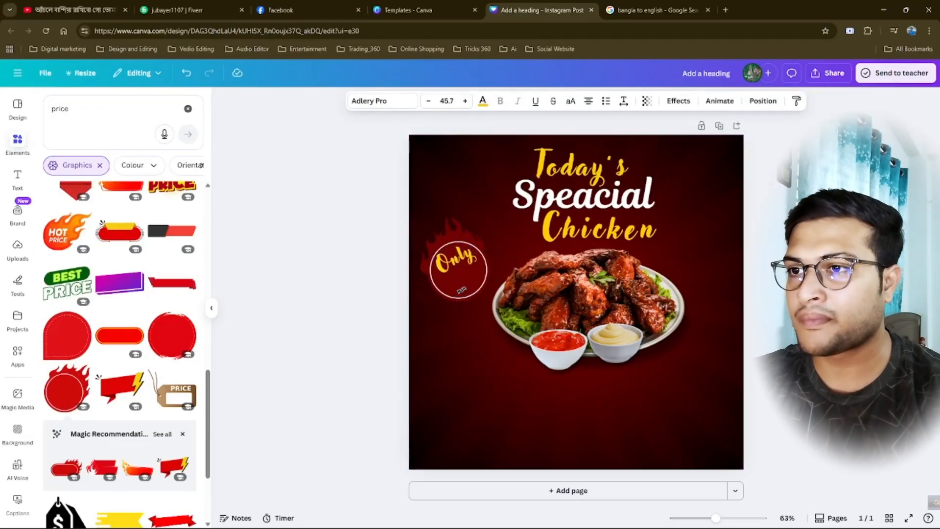
pyautogui.click(18, 178)
pyautogui.click(120, 138)
pyautogui.write('199 TK')
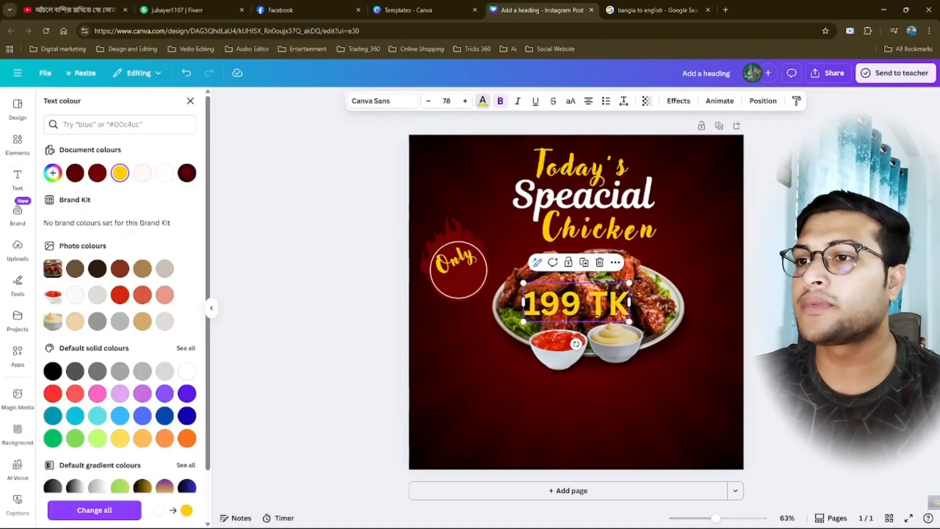
pyautogui.click(69, 260)
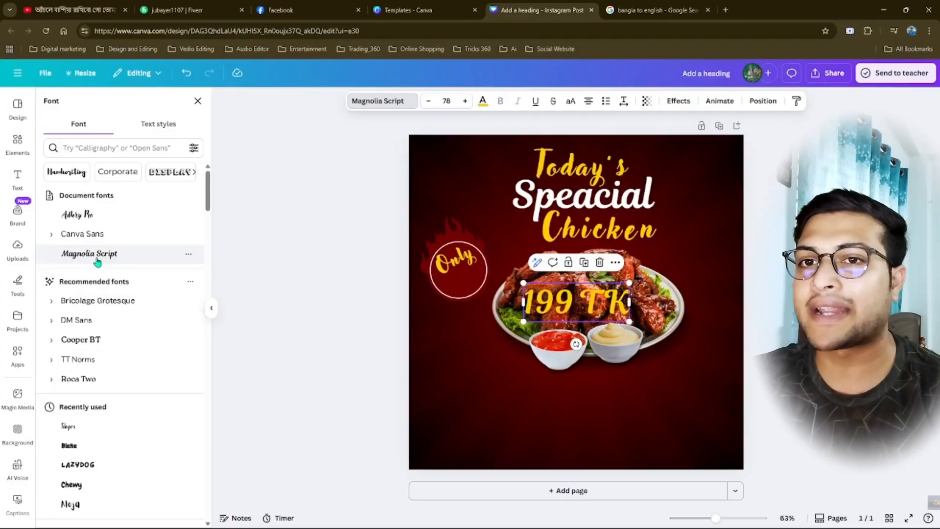
pyautogui.click(623, 101)
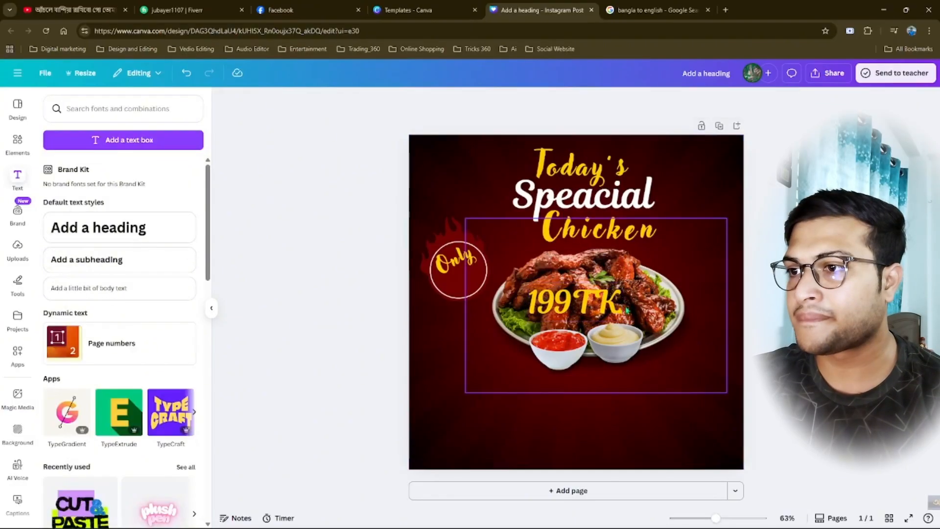
pyautogui.moveTo(487, 281); pyautogui.dragTo(495, 289)
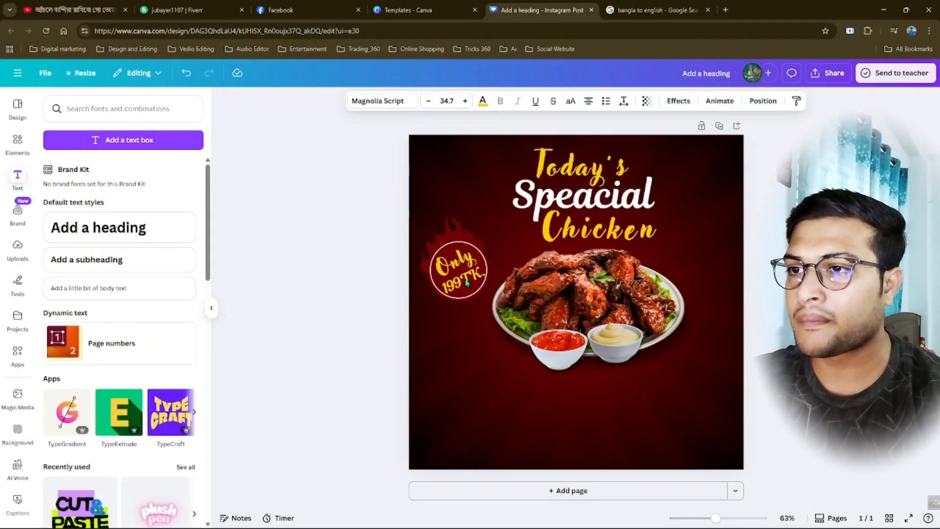
# - Give the flame badge a thin light outline and centre the headline above the food platter
pyautogui.click(462, 232)
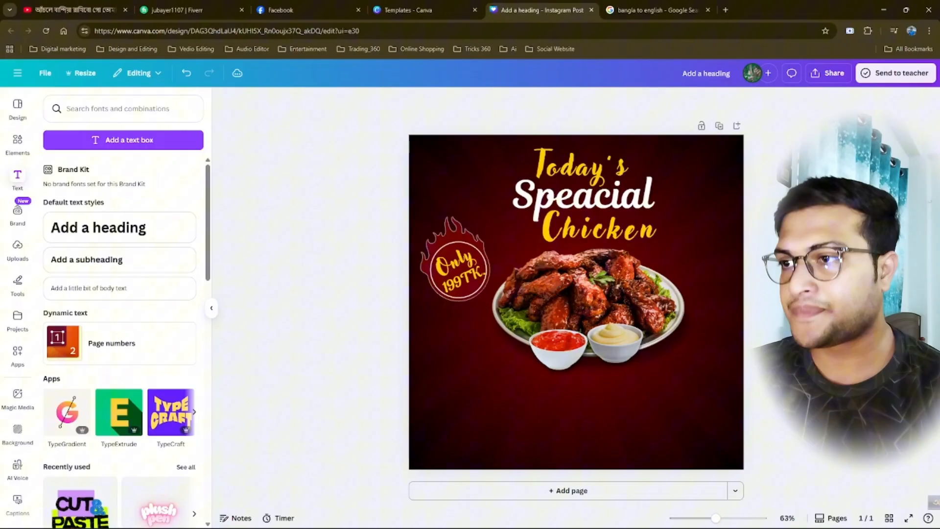
pyautogui.click(553, 349)
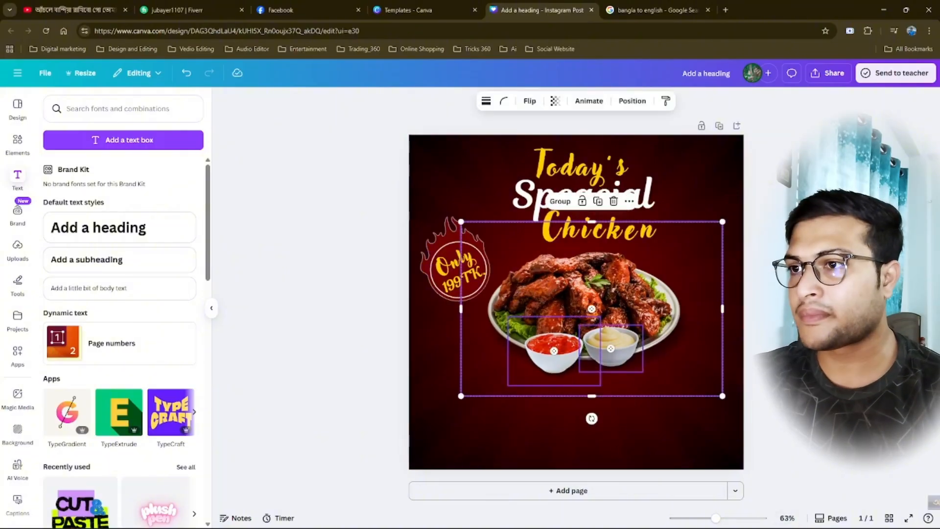
pyautogui.moveTo(584, 197); pyautogui.dragTo(575, 199)
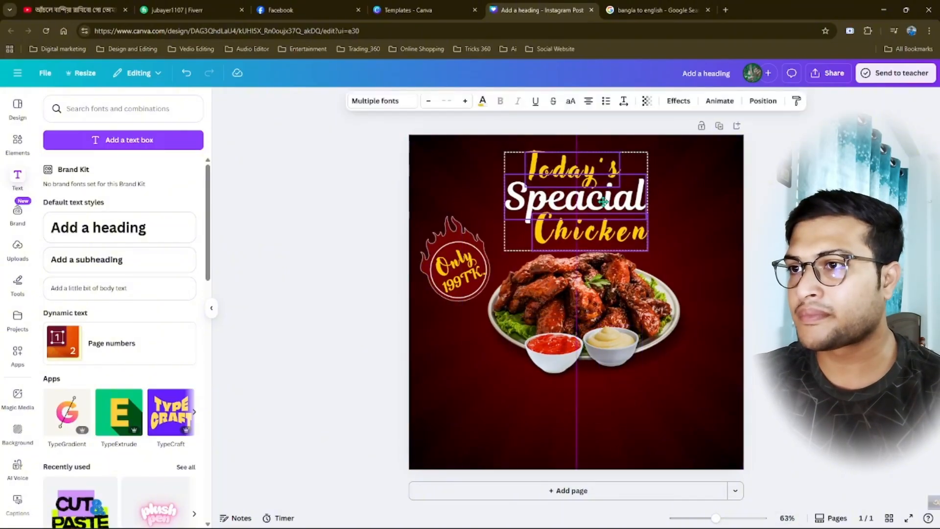
pyautogui.click(333, 274)
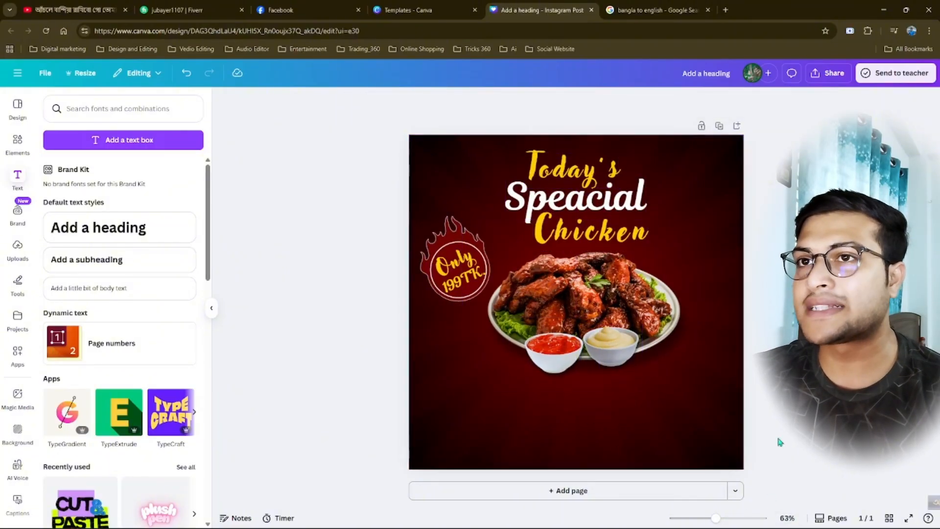
# - Place the white text "pieces of chicken fries with special sauce and special mayonnaise" below the platter in Magnolia Script
pyautogui.click(333, 5)
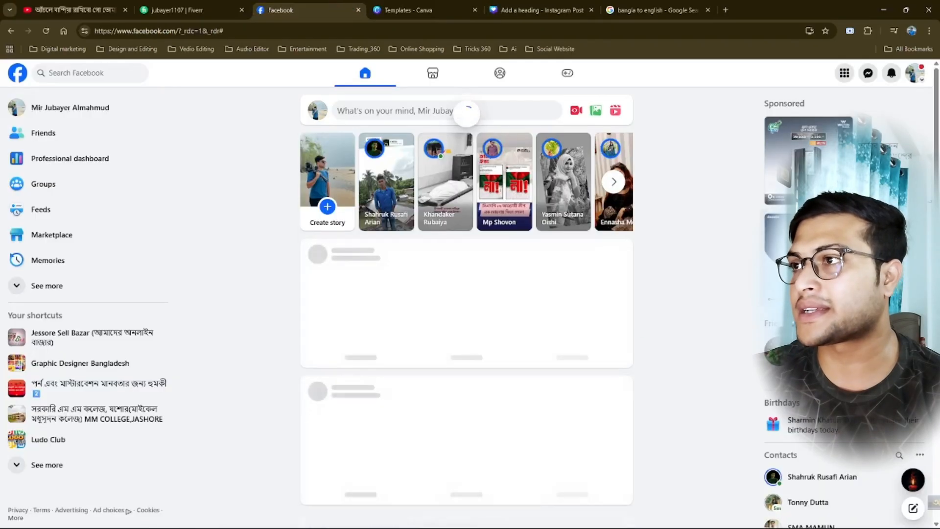
pyautogui.moveTo(695, 302); pyautogui.dragTo(654, 253)
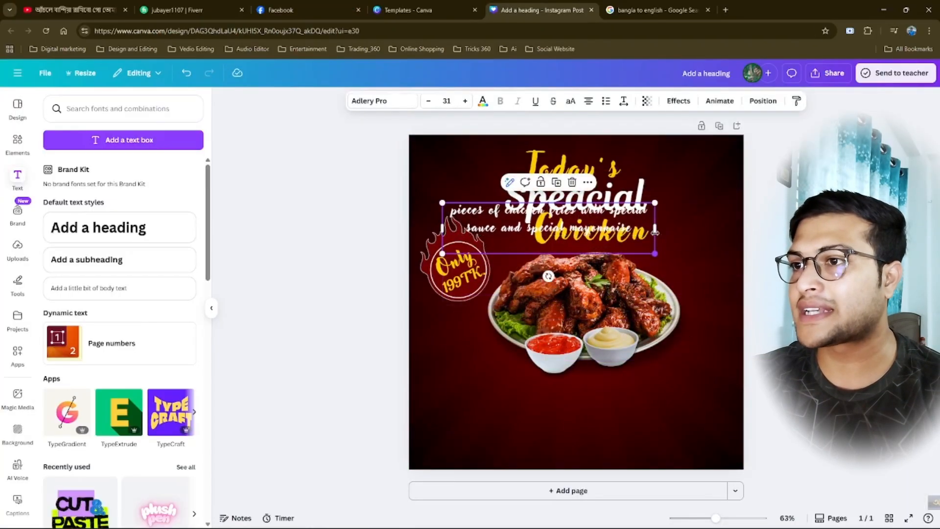
pyautogui.moveTo(591, 217); pyautogui.dragTo(625, 417)
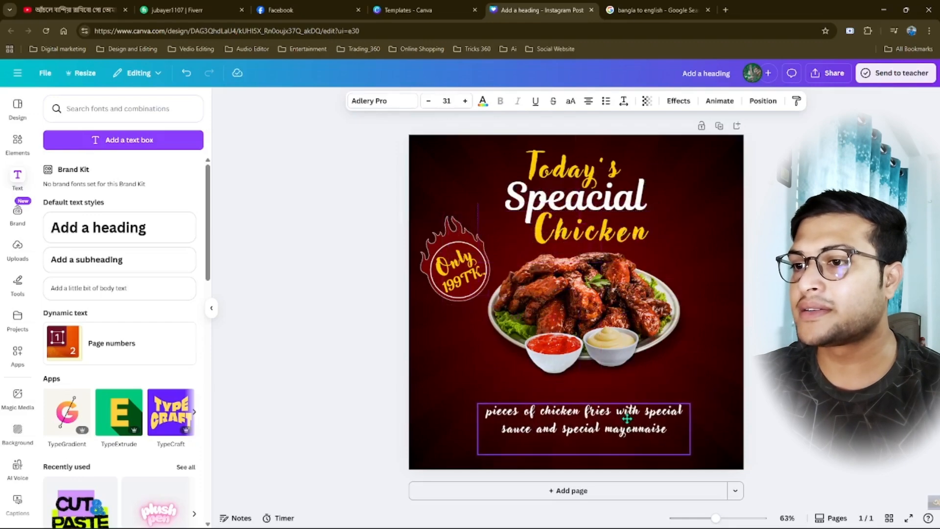
pyautogui.click(382, 100)
pyautogui.click(95, 361)
pyautogui.click(90, 233)
# - Add "12" at the start and a full stop at the end of the description, and fit it just under the platter
pyautogui.moveTo(690, 437)
pyautogui.mouseDown()
pyautogui.moveTo(729, 450)
pyautogui.moveTo(705, 447)
pyautogui.moveTo(687, 423)
pyautogui.mouseUp()
pyautogui.click(700, 429)
pyautogui.write('.')
pyautogui.click(491, 410)
pyautogui.write('12')
pyautogui.moveTo(582, 399); pyautogui.dragTo(587, 399)
# - Enlarge the red sauce and mayonnaise bowls slightly and position the description just below them
pyautogui.click(554, 354)
pyautogui.moveTo(508, 383); pyautogui.dragTo(502, 388)
pyautogui.click(612, 349)
pyautogui.moveTo(642, 376); pyautogui.dragTo(646, 380)
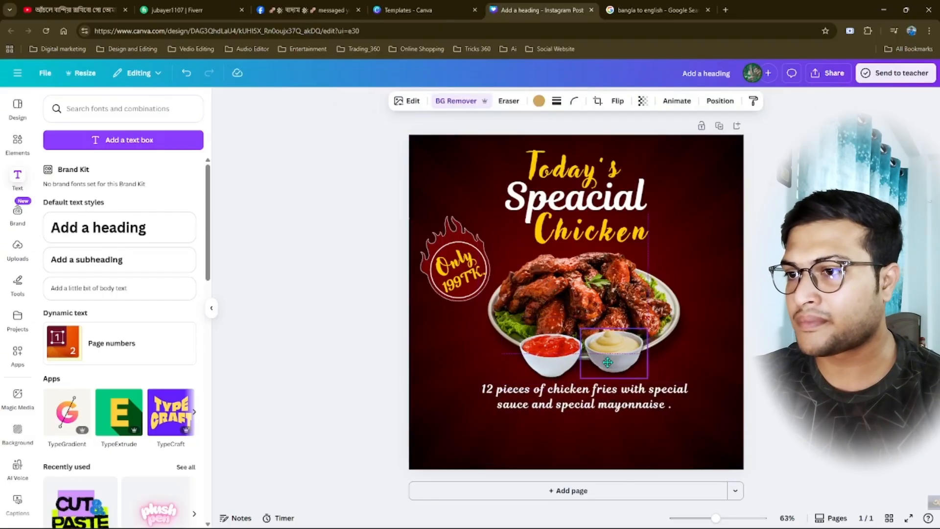
pyautogui.moveTo(582, 401); pyautogui.dragTo(583, 403)
pyautogui.click(792, 392)
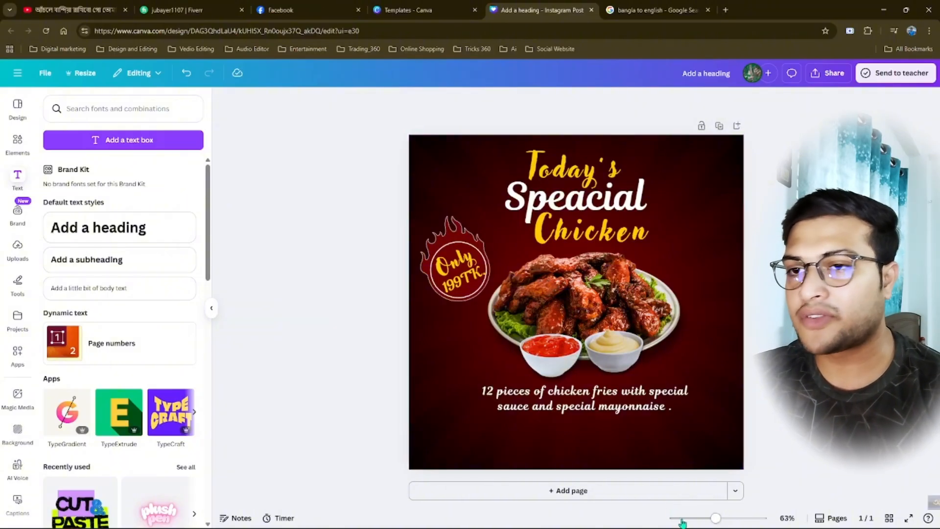
# - Insert the yellow scooter courier from a "delevery" graphics search and place it small beneath the price badge
pyautogui.moveTo(619, 523)
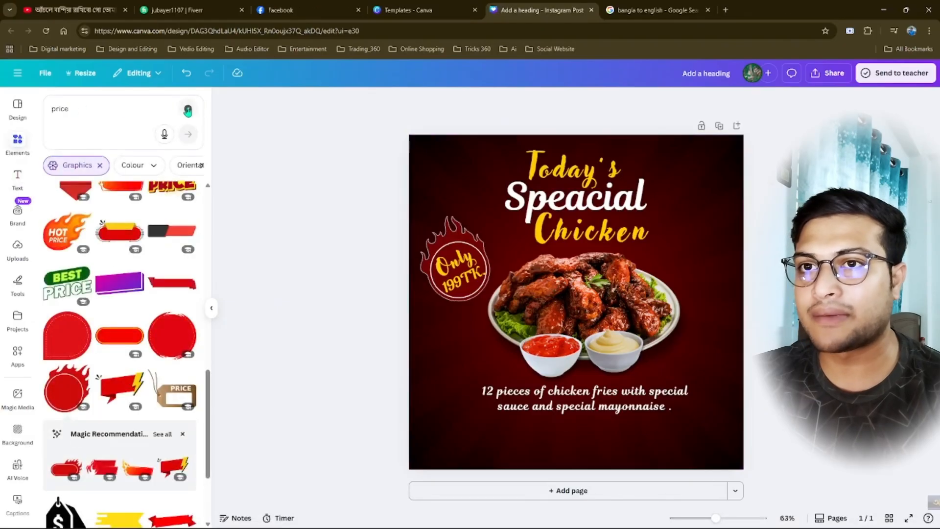
pyautogui.click(187, 109)
pyautogui.write('delevery')
pyautogui.press('Return')
pyautogui.click(77, 166)
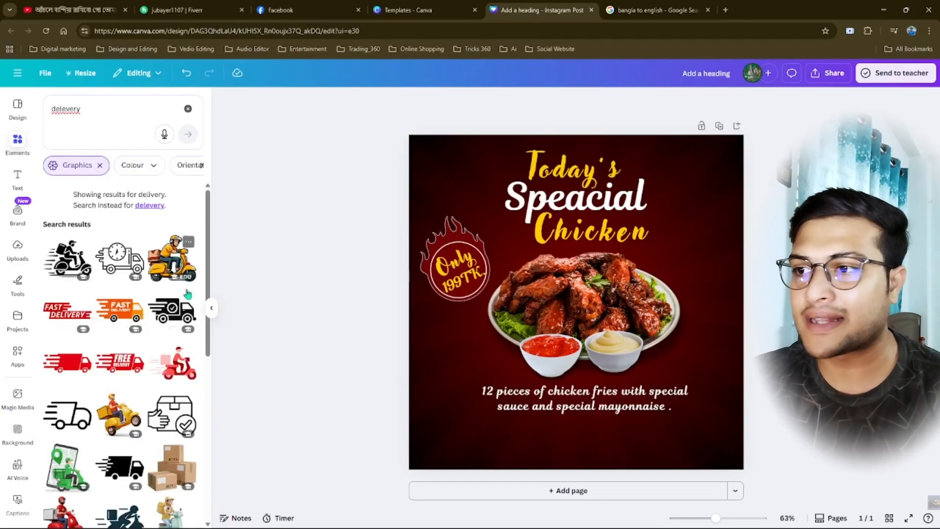
pyautogui.click(174, 265)
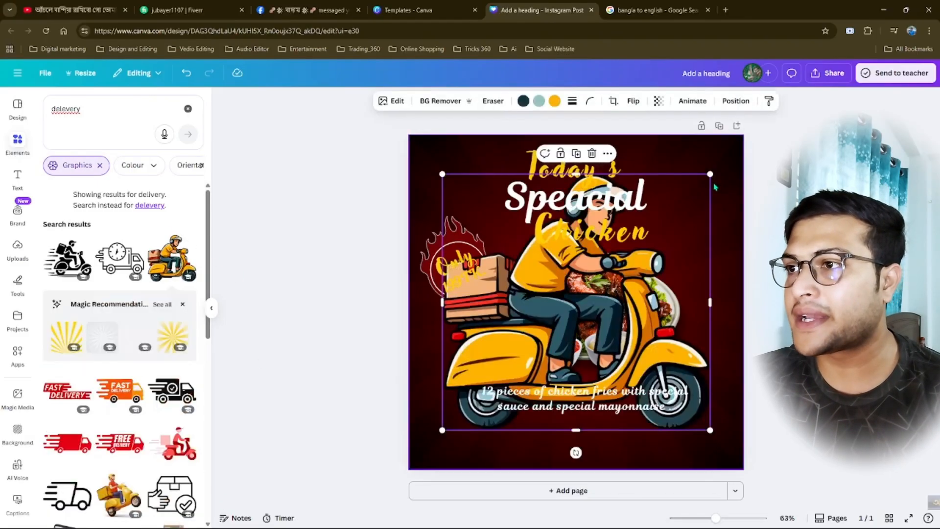
pyautogui.moveTo(710, 182); pyautogui.dragTo(484, 326)
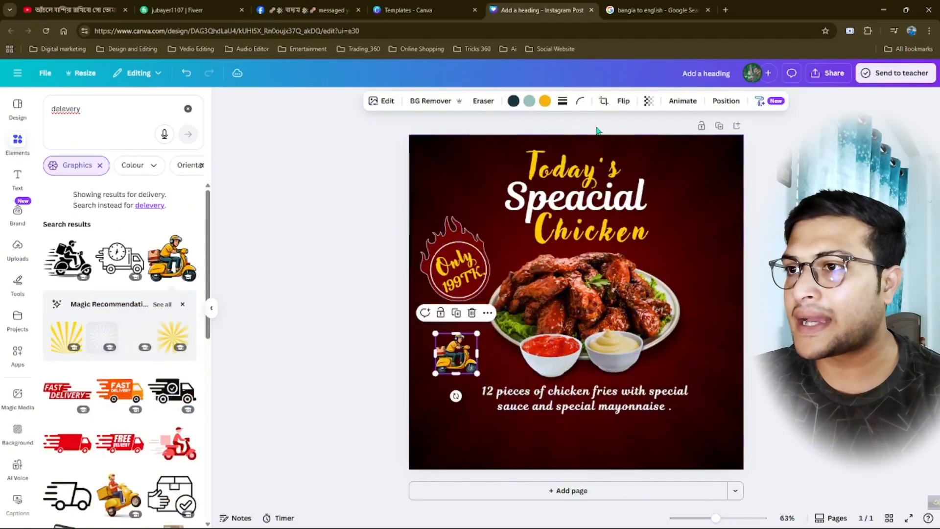
# - Duplicate the "Speacial" heading as a smaller "Free Deliver" line at the poster's lower right and widen its letter spacing
pyautogui.click(595, 201)
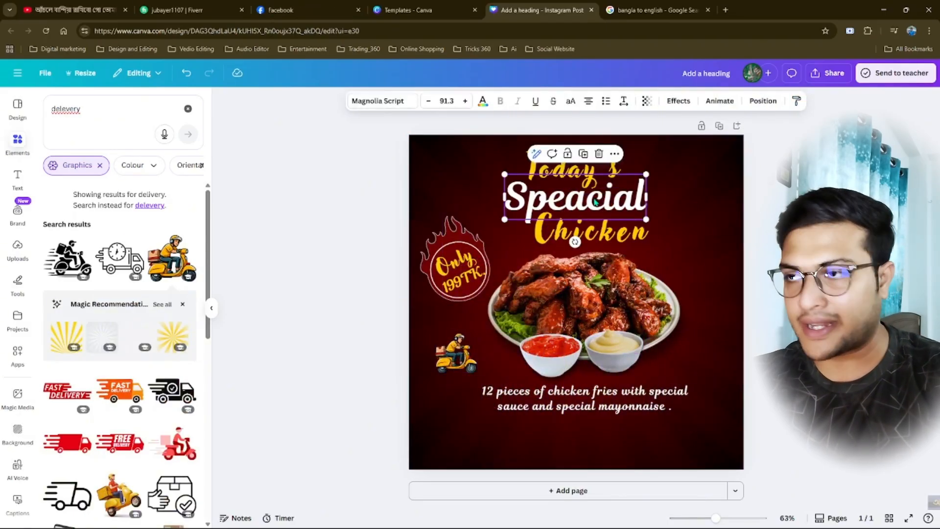
pyautogui.hotkey('ctrl', 'd')
pyautogui.moveTo(595, 201); pyautogui.dragTo(595, 382)
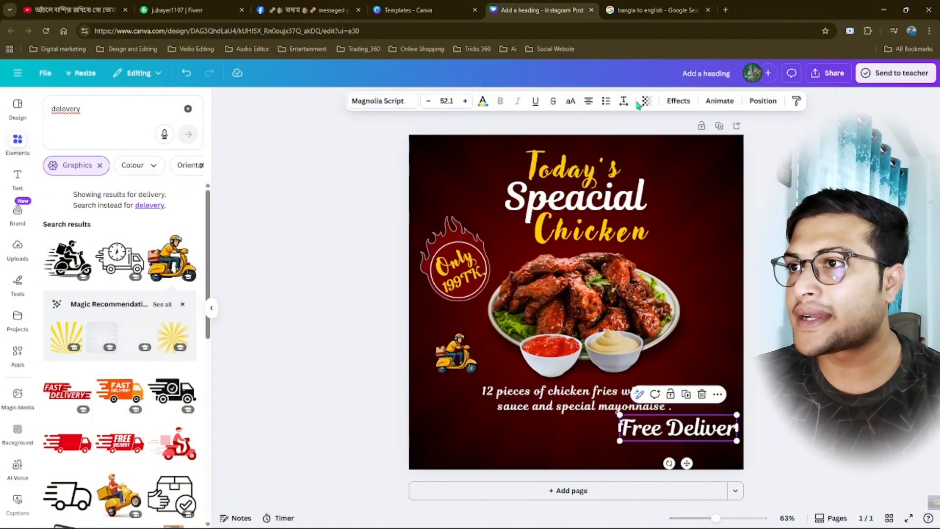
pyautogui.click(624, 101)
pyautogui.moveTo(594, 142); pyautogui.dragTo(598, 142)
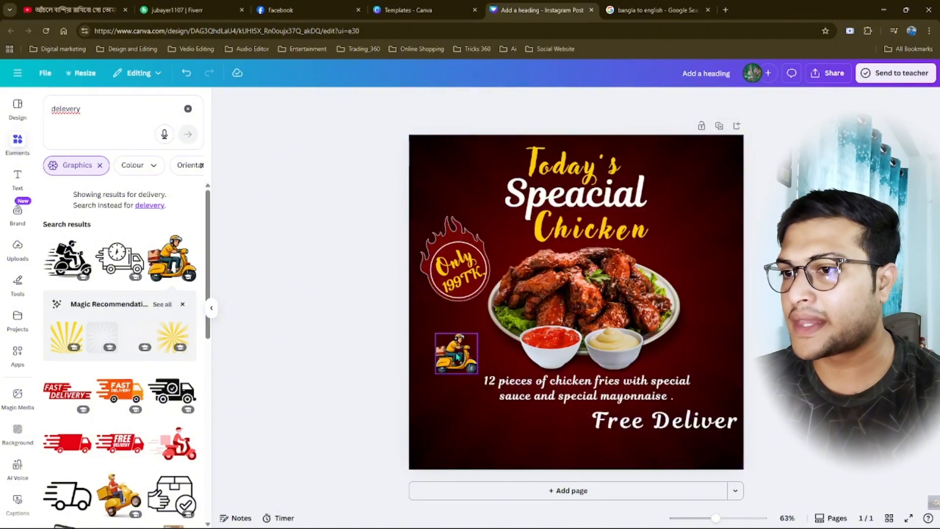
# - Move the scooter courier above the end of "Free Deliver" and flip it horizontally
pyautogui.moveTo(456, 353); pyautogui.dragTo(717, 394)
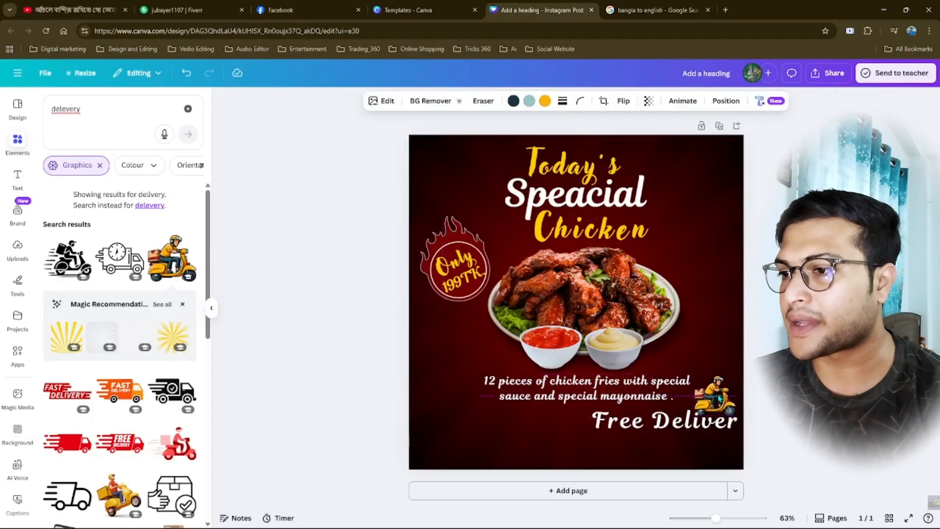
pyautogui.click(622, 102)
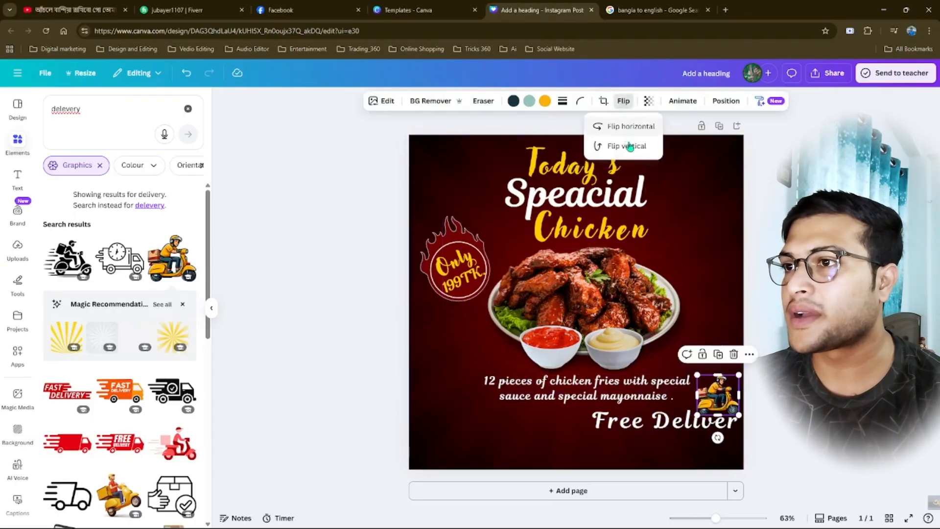
pyautogui.click(626, 126)
pyautogui.press('Escape')
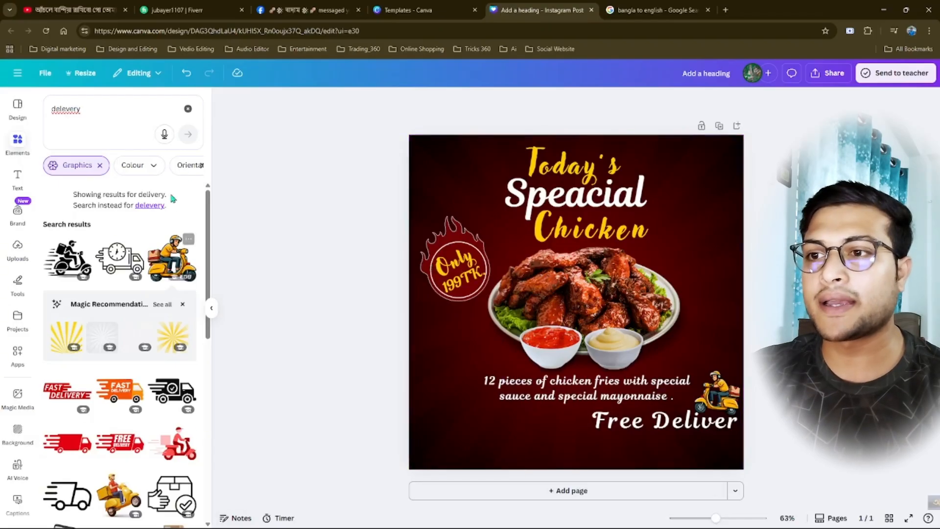
# - Duplicate the "Speacial" heading below "Free Deliver" and replace its text with the contact phone number at a smaller size
pyautogui.click(602, 201)
pyautogui.moveTo(602, 202); pyautogui.dragTo(561, 451)
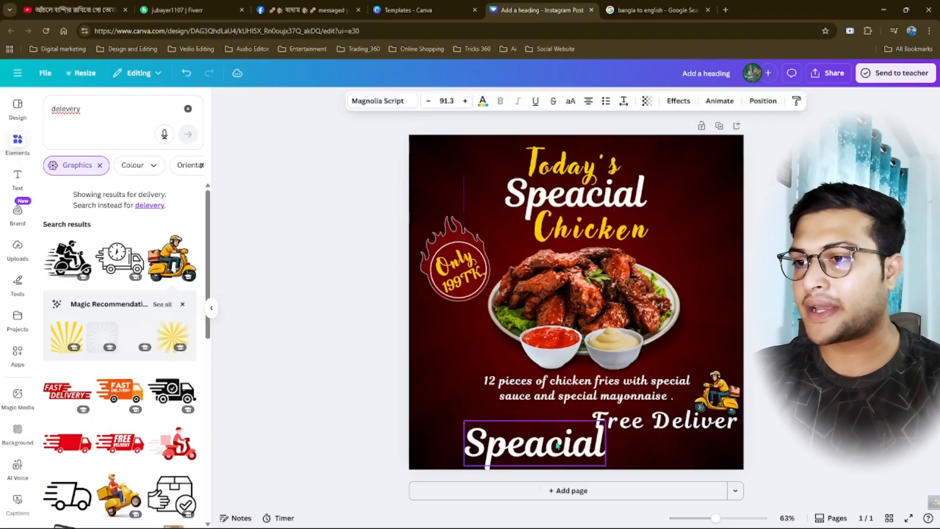
pyautogui.doubleClick(559, 449)
pyautogui.press('BackSpace')
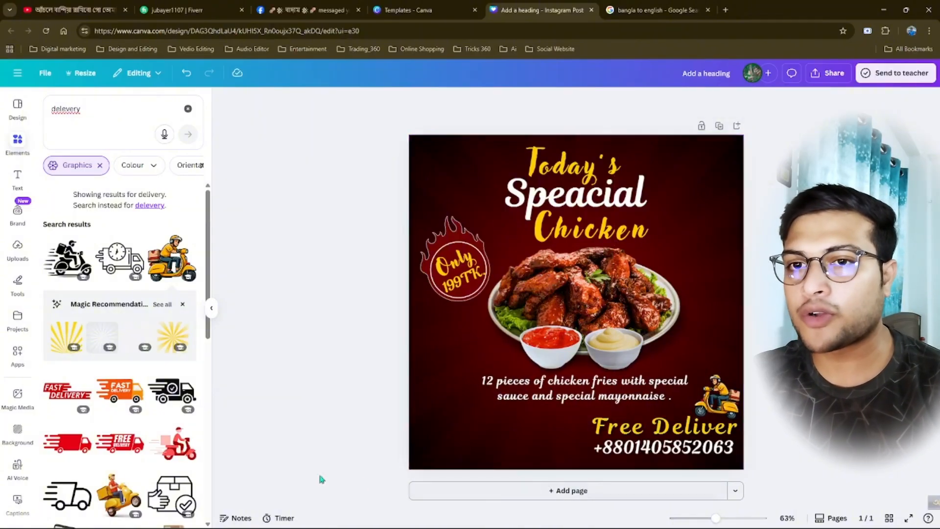
# - Insert the tilted red banner from an "order now" graphics search at the poster's lower left and change its red to dark red
pyautogui.click(188, 108)
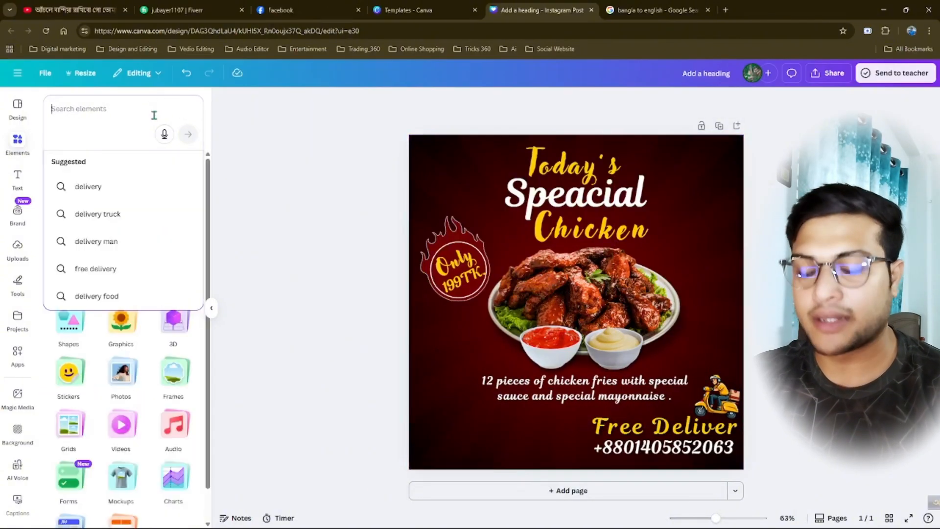
pyautogui.write('or')
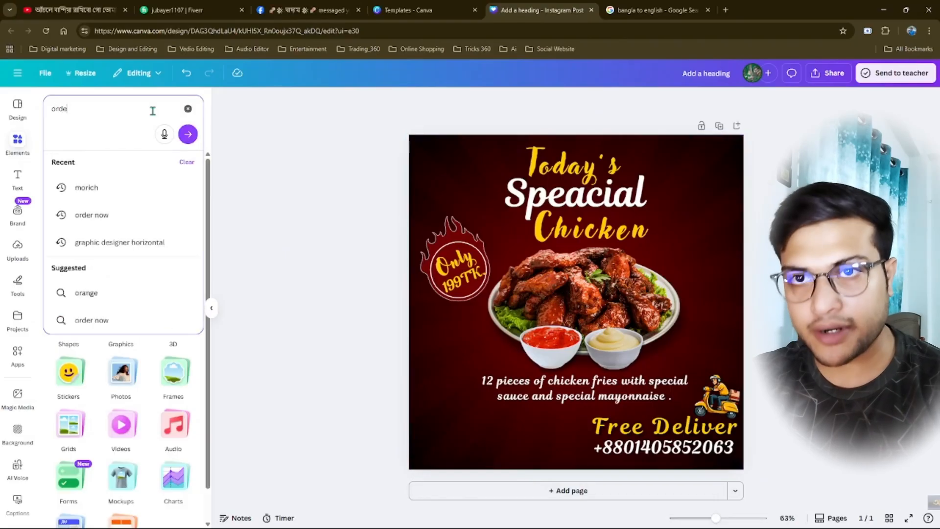
pyautogui.write('de')
pyautogui.click(164, 183)
pyautogui.click(78, 169)
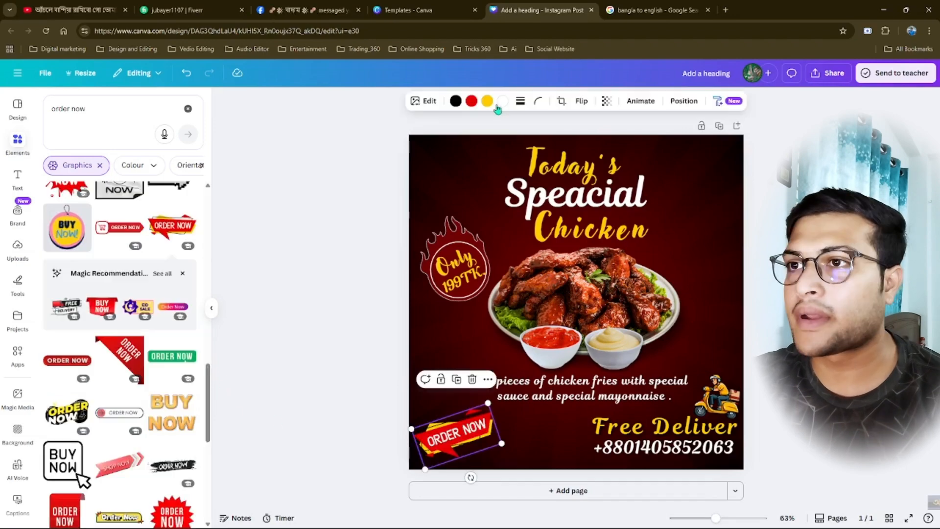
pyautogui.click(469, 101)
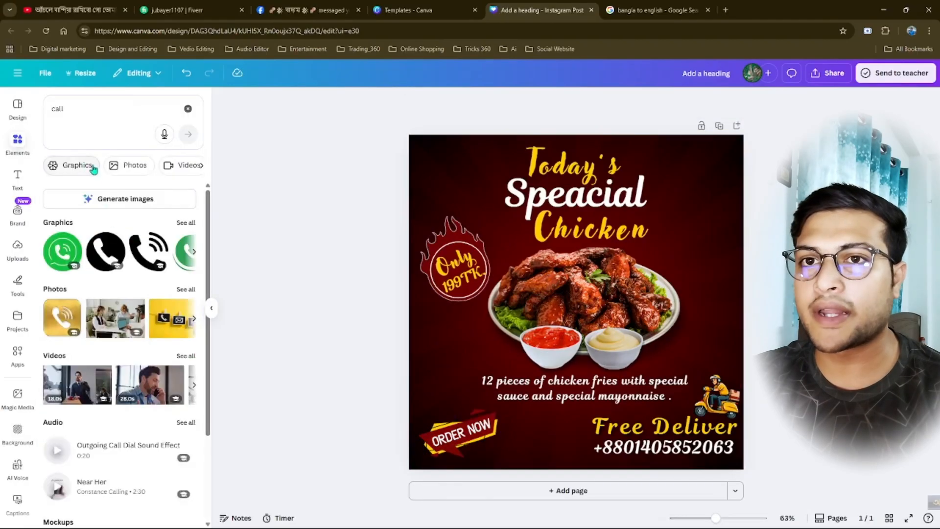
# - Insert the round gold phone icon from a "call" graphics search and place it in front of the phone number
pyautogui.click(92, 166)
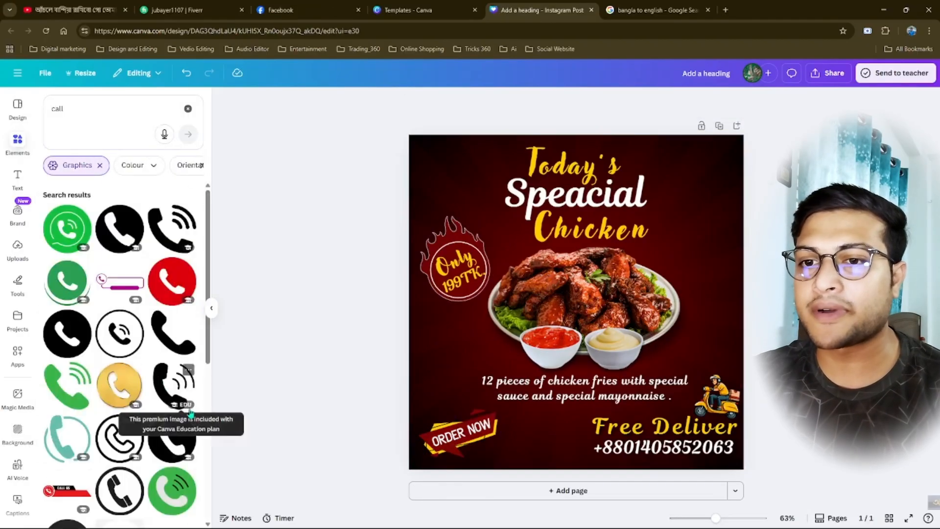
pyautogui.click(92, 166)
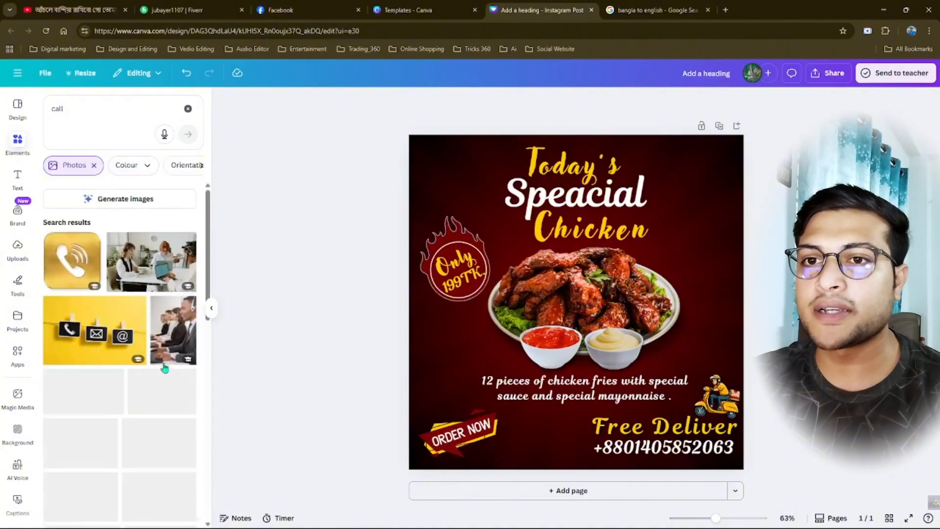
pyautogui.click(75, 167)
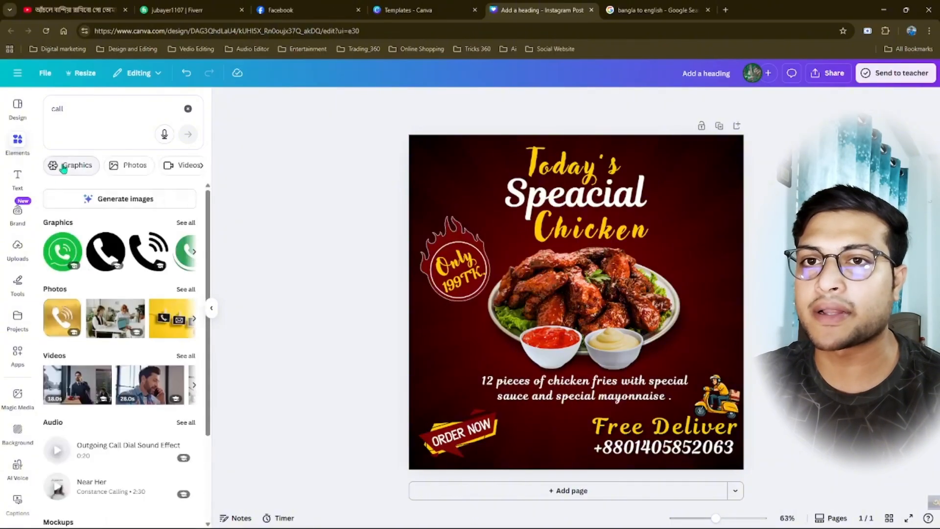
pyautogui.click(63, 167)
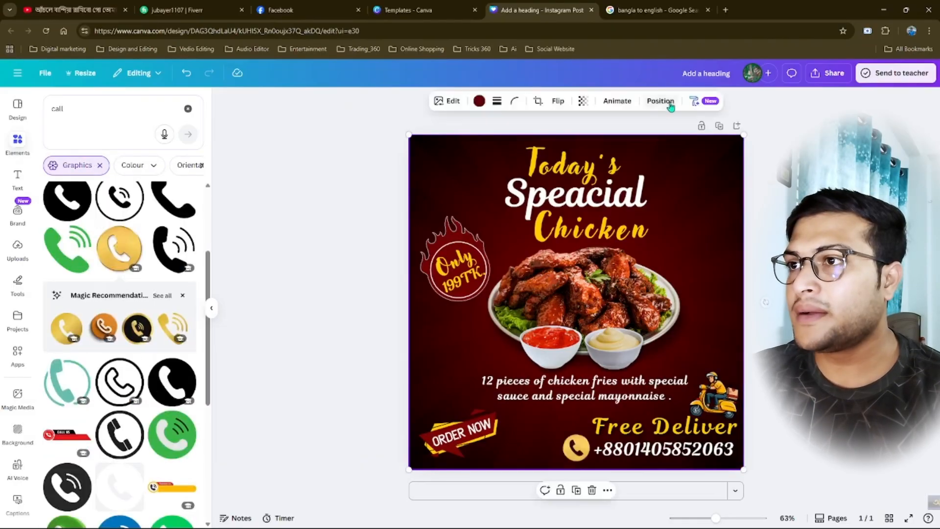
# - Adjust the transparency of the dark red sunburst layer above the background for subtle rays behind the dish
pyautogui.click(660, 101)
pyautogui.click(167, 125)
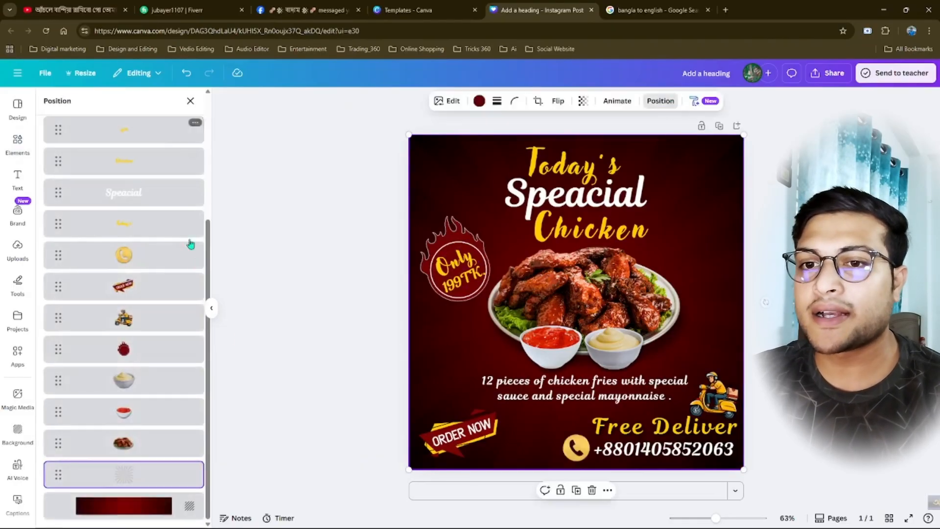
pyautogui.click(582, 102)
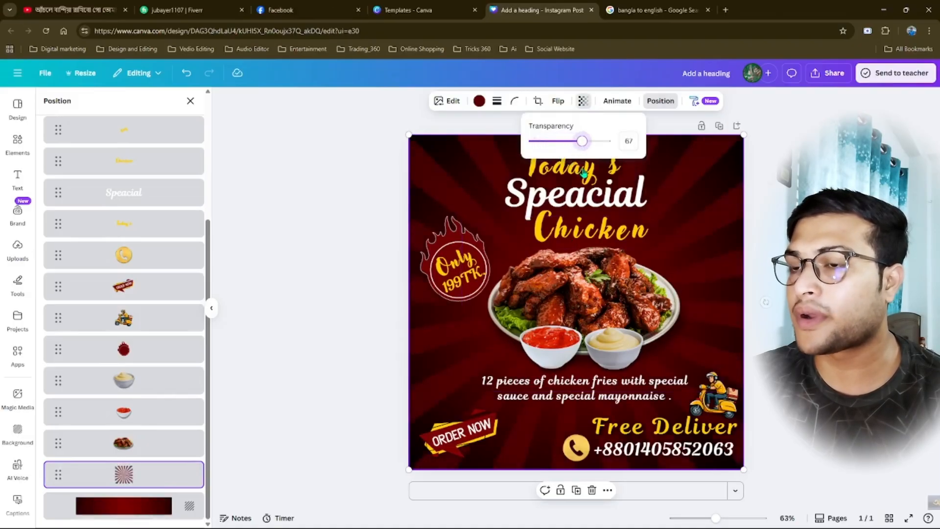
pyautogui.moveTo(562, 177); pyautogui.dragTo(567, 178)
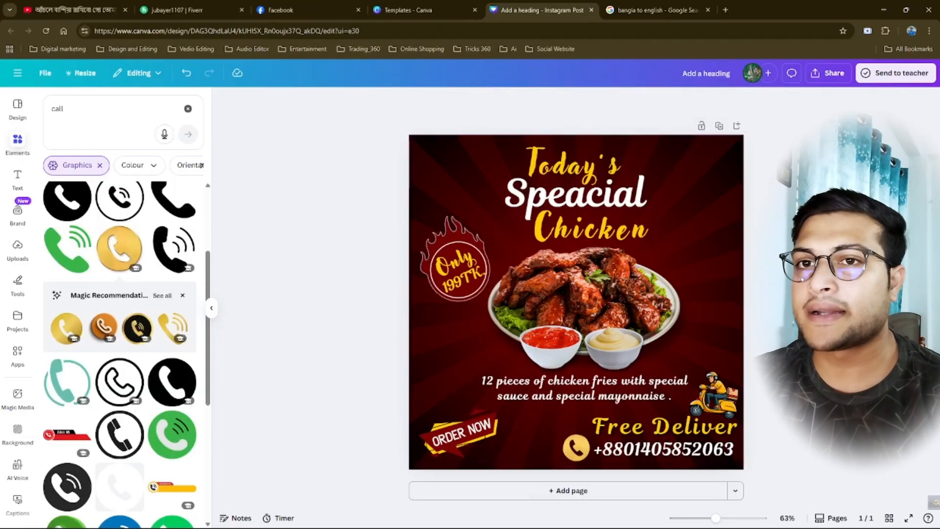
pyautogui.click(189, 109)
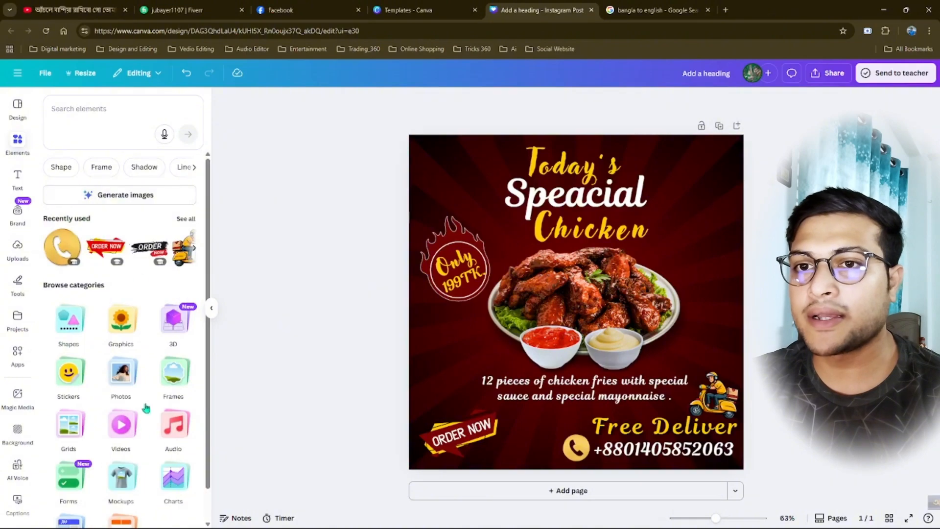
pyautogui.click(67, 111)
pyautogui.write('o')
pyautogui.press('Return')
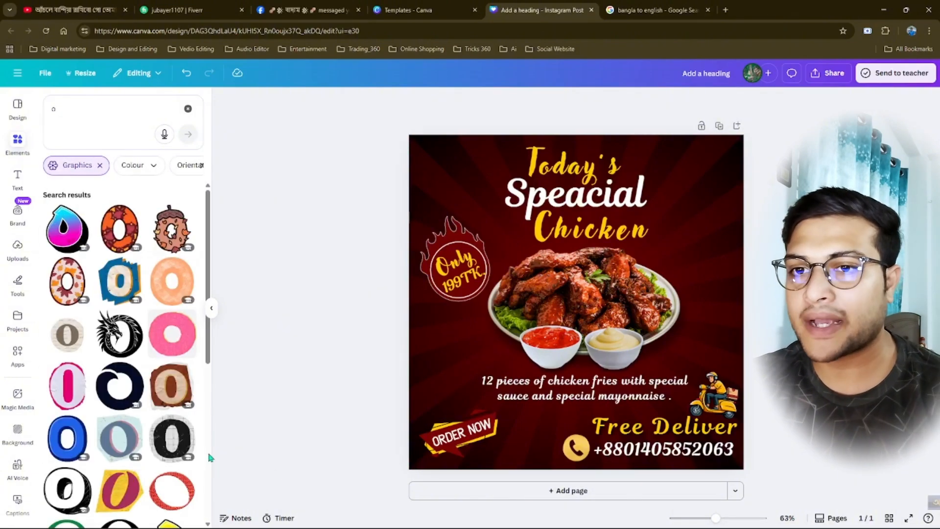
pyautogui.scroll(-10, 209, 457)
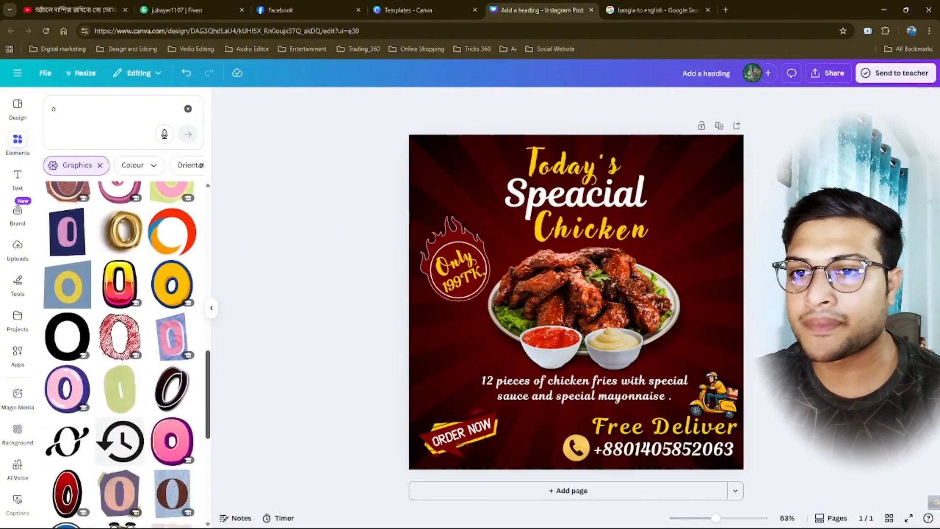
pyautogui.scroll(10, 122, 343)
pyautogui.click(172, 334)
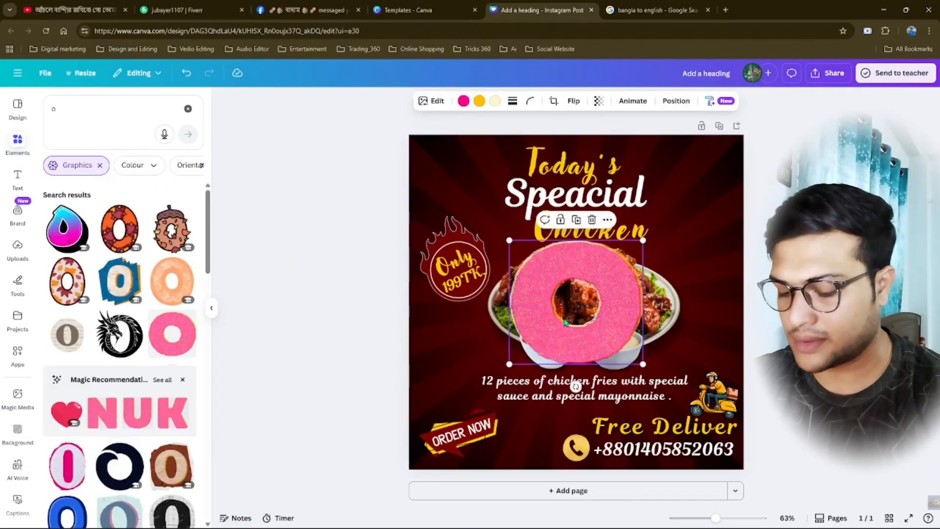
pyautogui.press('Delete')
# - Insert a yellow zero from a "0" graphics search, shrink it and place it to the left of "Today's"
pyautogui.click(72, 106)
pyautogui.press('BackSpace')
pyautogui.write('0')
pyautogui.press('Return')
pyautogui.moveTo(209, 256); pyautogui.dragTo(238, 520)
pyautogui.click(173, 277)
pyautogui.click(463, 103)
pyautogui.moveTo(630, 234); pyautogui.dragTo(551, 370)
pyautogui.moveTo(537, 391); pyautogui.dragTo(471, 194)
# - Duplicate the small "0" and place copies right of the headline and on both sides of the plate's lower part
pyautogui.click(768, 211)
pyautogui.click(687, 188)
pyautogui.click(689, 162)
pyautogui.click(687, 187)
pyautogui.click(689, 161)
pyautogui.moveTo(701, 220); pyautogui.dragTo(689, 429)
pyautogui.moveTo(683, 391); pyautogui.dragTo(460, 387)
pyautogui.click(723, 330)
pyautogui.click(724, 359)
pyautogui.moveTo(724, 359); pyautogui.dragTo(717, 348)
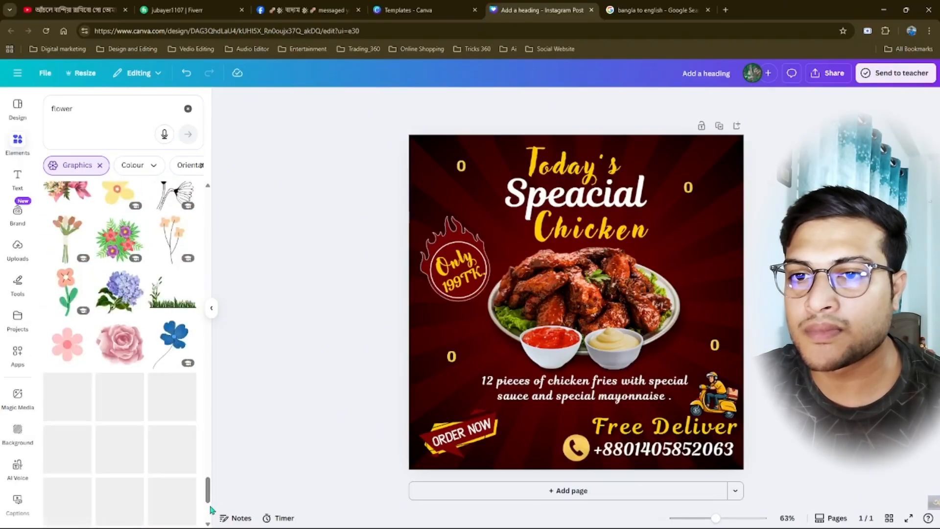
# - Insert the line-art flower from a "flower border black" graphics search, shrink it near "Today's" and recolour it gold
pyautogui.scroll(-1, 209, 493)
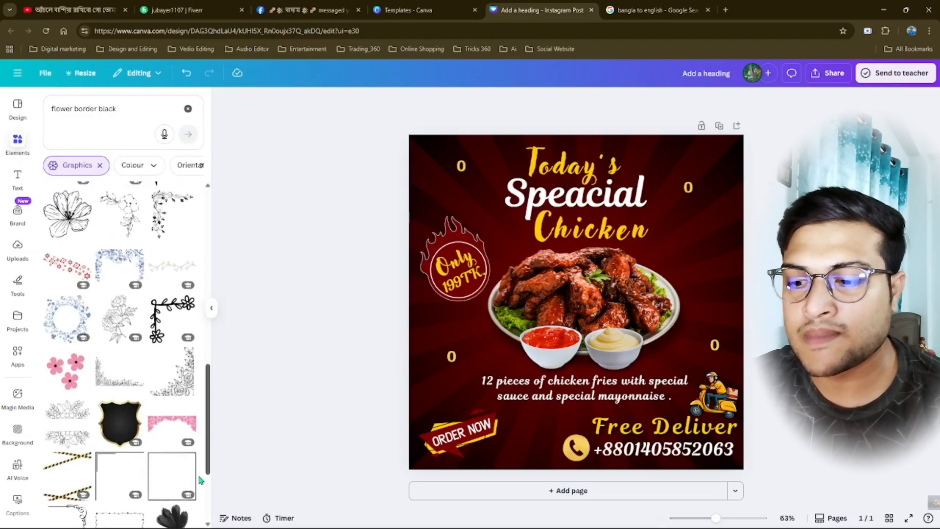
pyautogui.click(68, 253)
pyautogui.moveTo(599, 325); pyautogui.dragTo(656, 222)
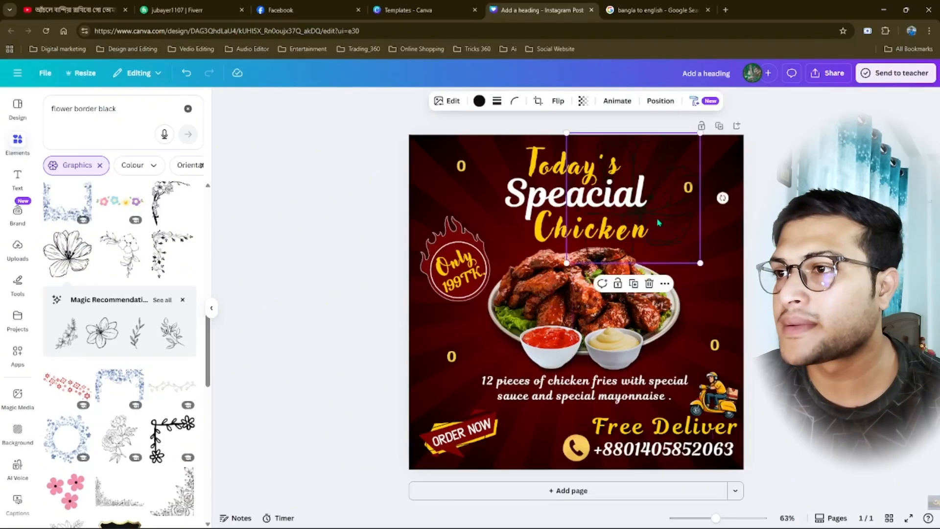
pyautogui.moveTo(703, 264); pyautogui.dragTo(652, 178)
pyautogui.click(479, 101)
pyautogui.click(170, 174)
# - Send the flower behind the headline text and position it at the end of "Today's"
pyautogui.click(661, 100)
pyautogui.moveTo(152, 416); pyautogui.dragTo(157, 450)
pyautogui.moveTo(621, 155); pyautogui.dragTo(628, 154)
pyautogui.moveTo(608, 158); pyautogui.dragTo(613, 159)
pyautogui.click(631, 122)
pyautogui.click(624, 152)
# - Duplicate the flower and place the copy behind the upper right edge of the chicken plate
pyautogui.click(661, 101)
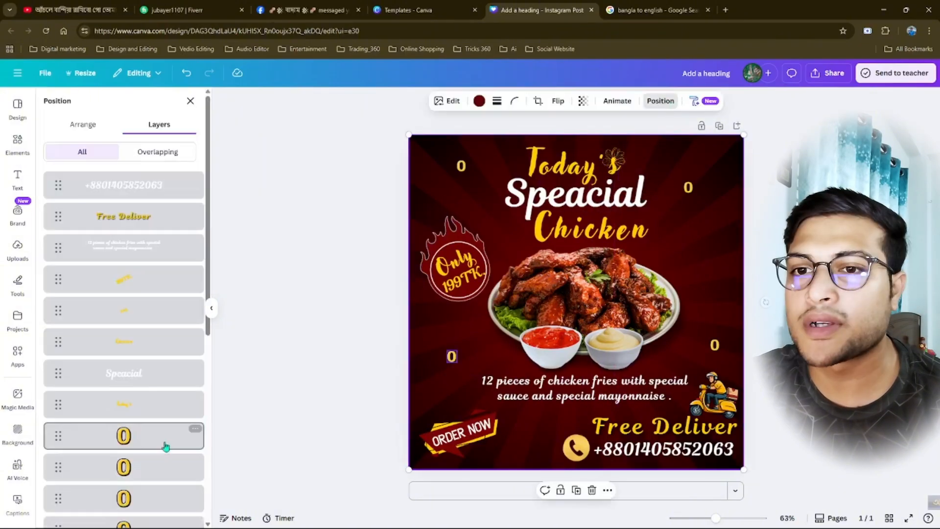
pyautogui.moveTo(208, 289); pyautogui.dragTo(208, 482)
pyautogui.click(157, 413)
pyautogui.hotkey('ctrl', 'd')
pyautogui.moveTo(625, 173); pyautogui.dragTo(665, 267)
pyautogui.moveTo(681, 265)
pyautogui.mouseDown()
pyautogui.moveTo(691, 265)
pyautogui.moveTo(683, 272)
pyautogui.moveTo(697, 263)
pyautogui.moveTo(649, 266)
pyautogui.moveTo(688, 259)
pyautogui.mouseUp()
pyautogui.click(186, 73)
pyautogui.click(187, 73)
pyautogui.click(673, 267)
pyautogui.click(660, 101)
pyautogui.moveTo(171, 180); pyautogui.dragTo(169, 463)
# - Recolour the flower beside the plate a brighter yellow and shift the "0" left of the plate up and outward
pyautogui.click(320, 387)
pyautogui.click(479, 101)
pyautogui.moveTo(451, 356); pyautogui.dragTo(437, 333)
pyautogui.click(193, 175)
pyautogui.click(314, 274)
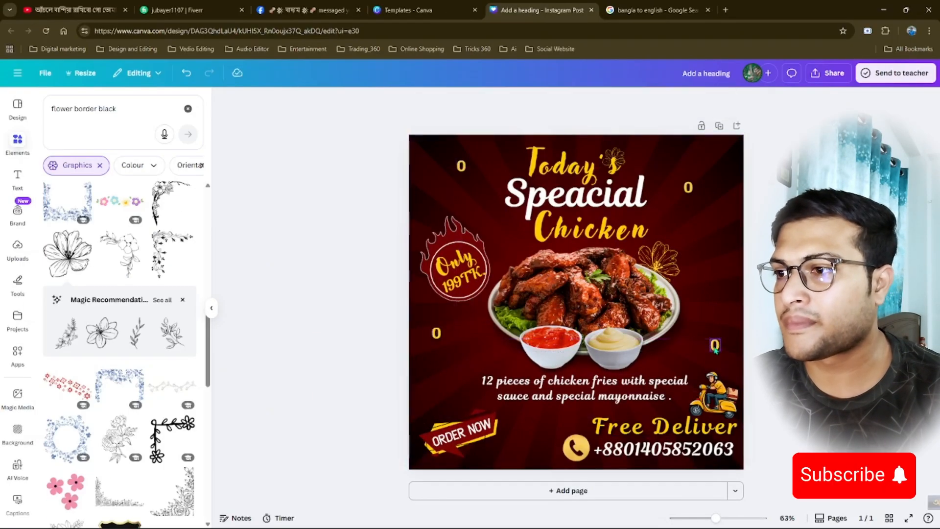
# - Nudge the two right-hand "0" marks and the one left of the plate slightly inward
pyautogui.moveTo(714, 345); pyautogui.dragTo(709, 344)
pyautogui.moveTo(688, 188); pyautogui.dragTo(683, 199)
pyautogui.moveTo(437, 332); pyautogui.dragTo(447, 331)
pyautogui.click(352, 343)
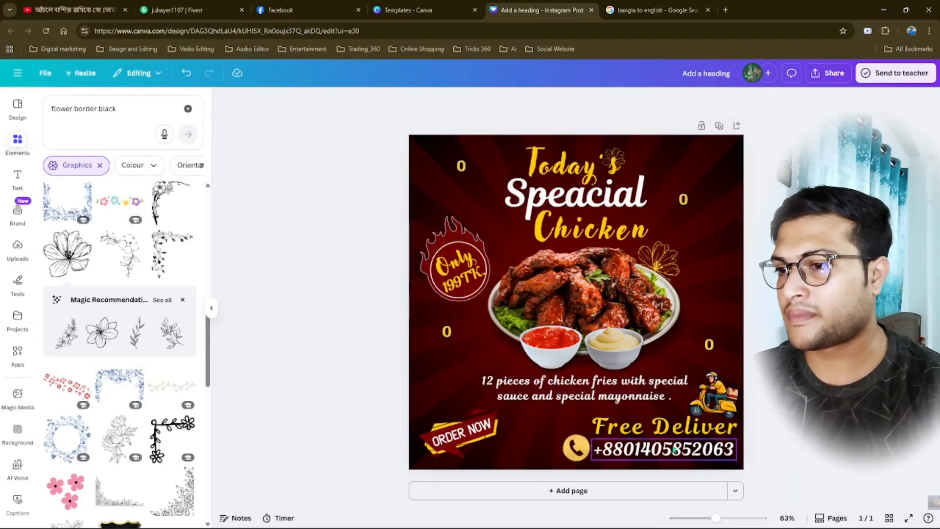
# - Recolour the phone icon's circle yellow and nudge the scooter courier slightly closer to "Free Deliver"
pyautogui.click(607, 449)
pyautogui.click(576, 448)
pyautogui.click(530, 102)
pyautogui.click(194, 175)
pyautogui.click(671, 432)
pyautogui.click(722, 403)
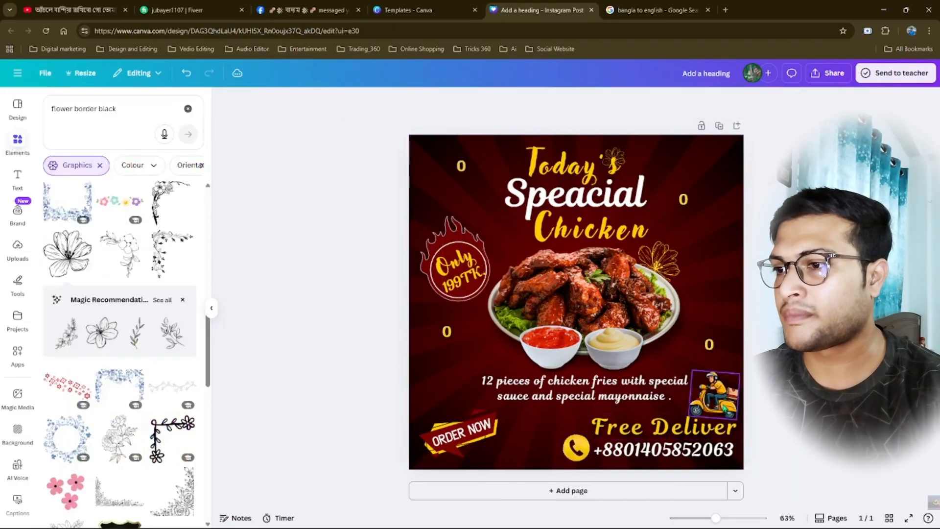
pyautogui.moveTo(725, 403); pyautogui.dragTo(727, 407)
pyautogui.click(793, 409)
# - Enlarge the "ORDER NOW" banner slightly at the poster's lower left
pyautogui.click(460, 433)
pyautogui.moveTo(506, 441); pyautogui.dragTo(467, 430)
pyautogui.click(313, 352)
pyautogui.click(188, 108)
pyautogui.write('Shape')
pyautogui.press('Return')
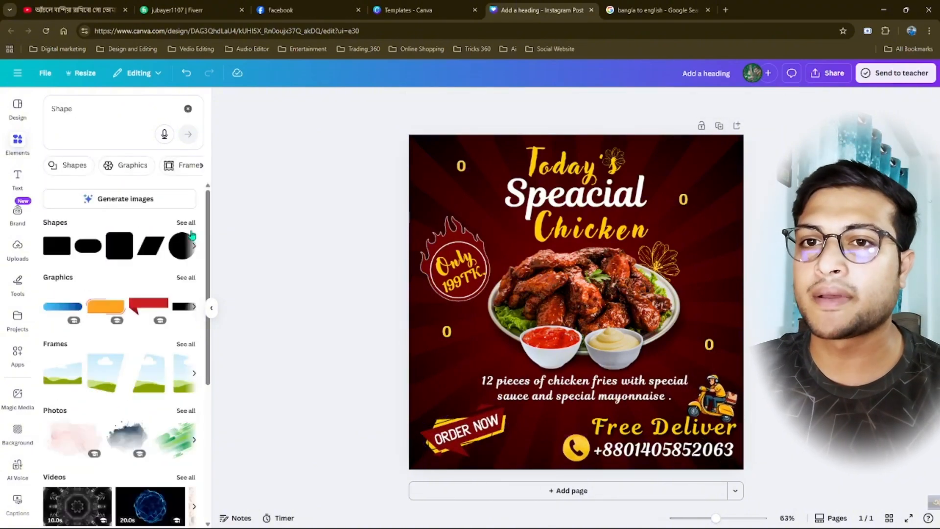
pyautogui.click(67, 164)
pyautogui.click(188, 109)
# - Switch to Google's Bangla-to-English translator to get the English term, copy it and search the Canva elements for "arrow sign"
pyautogui.click(655, 10)
pyautogui.click(250, 178)
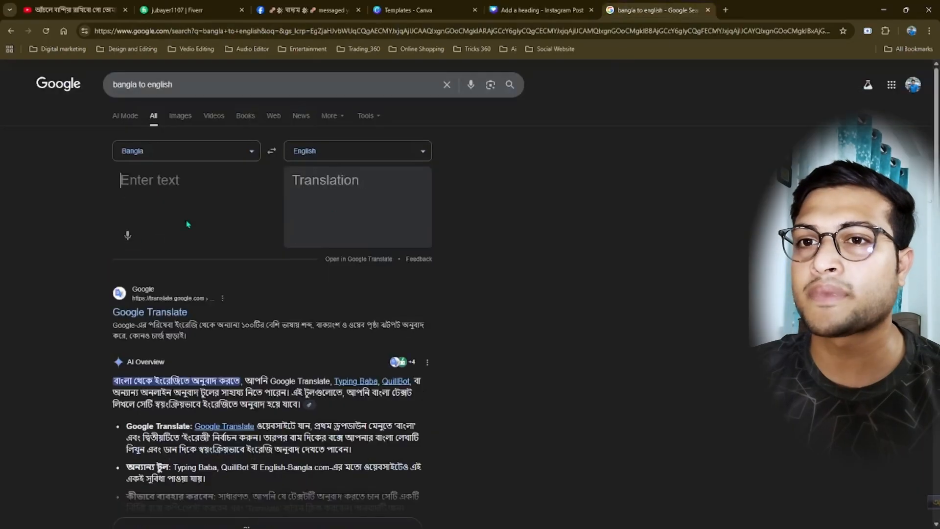
pyautogui.click(127, 238)
pyautogui.hotkey('ctrl', 'c')
pyautogui.click(415, 10)
pyautogui.click(542, 9)
pyautogui.hotkey('ctrl', 'v')
pyautogui.press('Return')
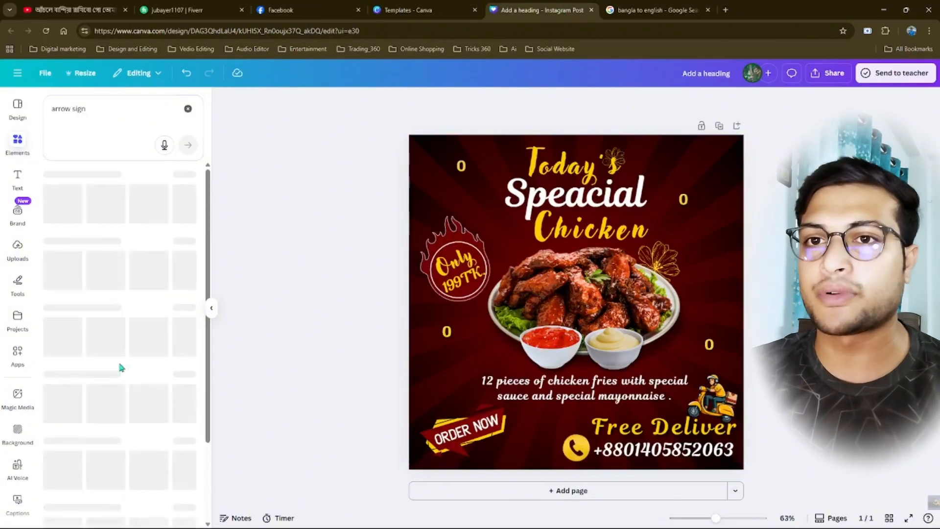
# - Insert the looping black arrow from the graphics results, flip it and rotate it to point down at the "ORDER NOW" banner
pyautogui.click(69, 175)
pyautogui.scroll(-3, 195, 494)
pyautogui.moveTo(218, 344); pyautogui.dragTo(244, 329)
pyautogui.click(120, 333)
pyautogui.moveTo(573, 302); pyautogui.dragTo(477, 358)
pyautogui.moveTo(480, 446); pyautogui.dragTo(460, 270)
pyautogui.click(554, 102)
pyautogui.click(562, 127)
pyautogui.moveTo(412, 372); pyautogui.dragTo(562, 322)
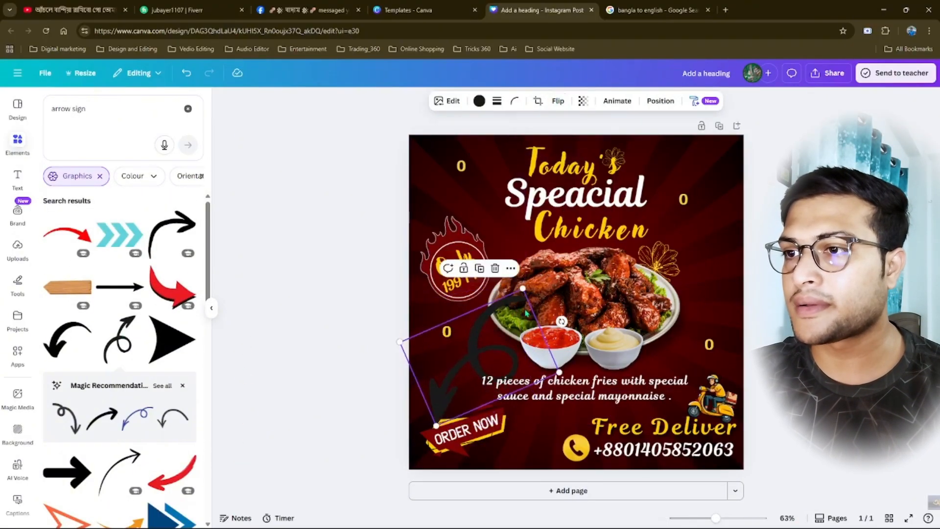
# - Shrink the looping arrow and fit it between the price badge and the "ORDER NOW" banner
pyautogui.moveTo(522, 289); pyautogui.dragTo(495, 332)
pyautogui.moveTo(481, 383); pyautogui.dragTo(492, 372)
pyautogui.moveTo(505, 320)
pyautogui.mouseDown()
pyautogui.moveTo(494, 338)
pyautogui.moveTo(510, 336)
pyautogui.mouseUp()
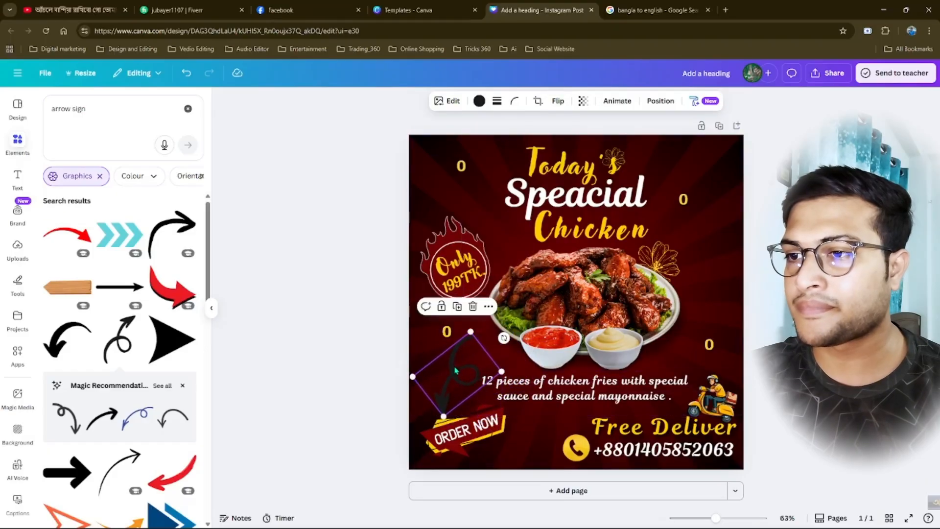
pyautogui.moveTo(463, 366); pyautogui.dragTo(486, 345)
pyautogui.scroll(-17, 193, 443)
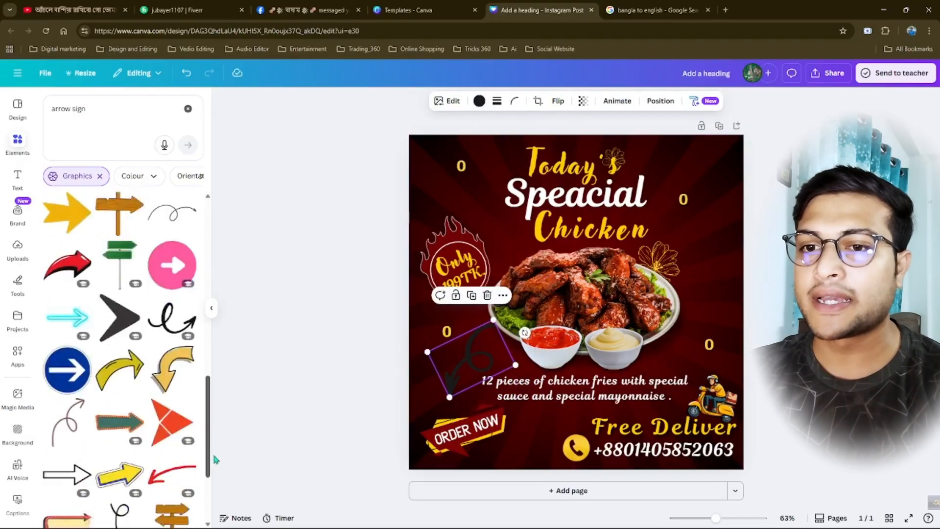
pyautogui.moveTo(449, 397); pyautogui.dragTo(454, 420)
# - Move the description slightly lower beneath the bowls and tighten its line spacing
pyautogui.moveTo(504, 390); pyautogui.dragTo(522, 389)
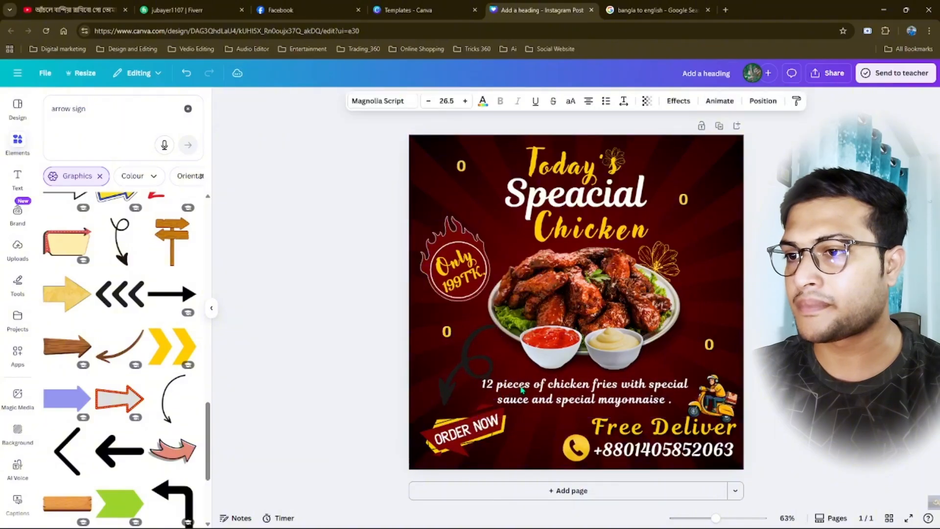
pyautogui.click(454, 361)
pyautogui.click(539, 391)
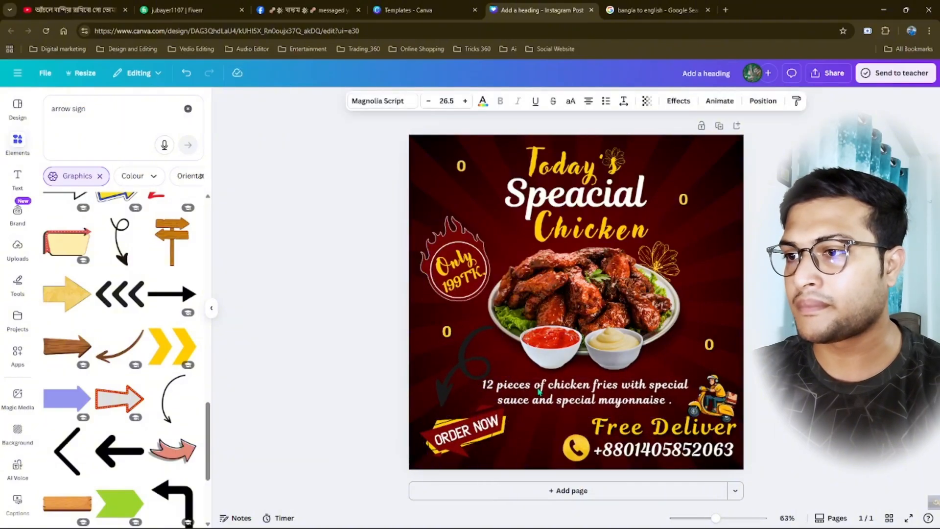
pyautogui.click(623, 101)
# - Recolour the looping arrow white and adjust its placement above the "ORDER NOW" banner
pyautogui.click(455, 362)
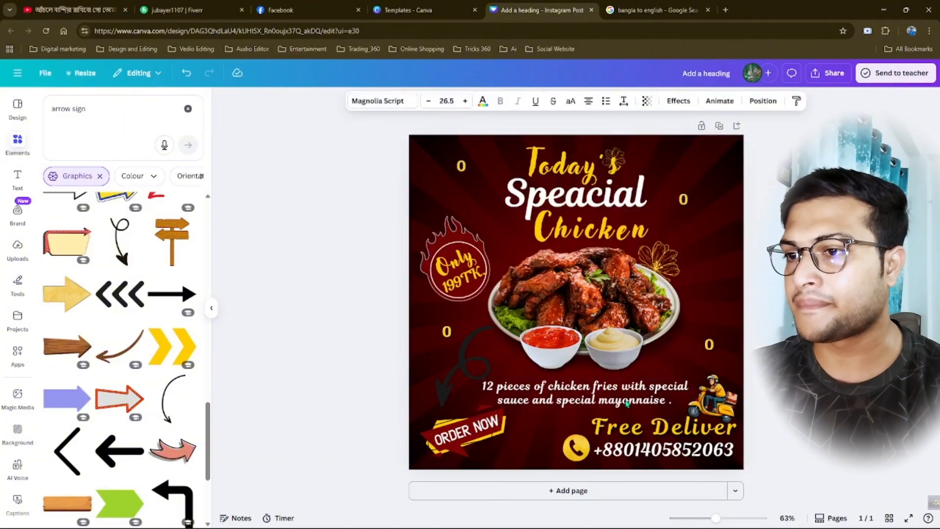
pyautogui.click(479, 101)
pyautogui.click(194, 399)
pyautogui.moveTo(523, 336); pyautogui.dragTo(476, 357)
pyautogui.click(372, 343)
pyautogui.click(372, 342)
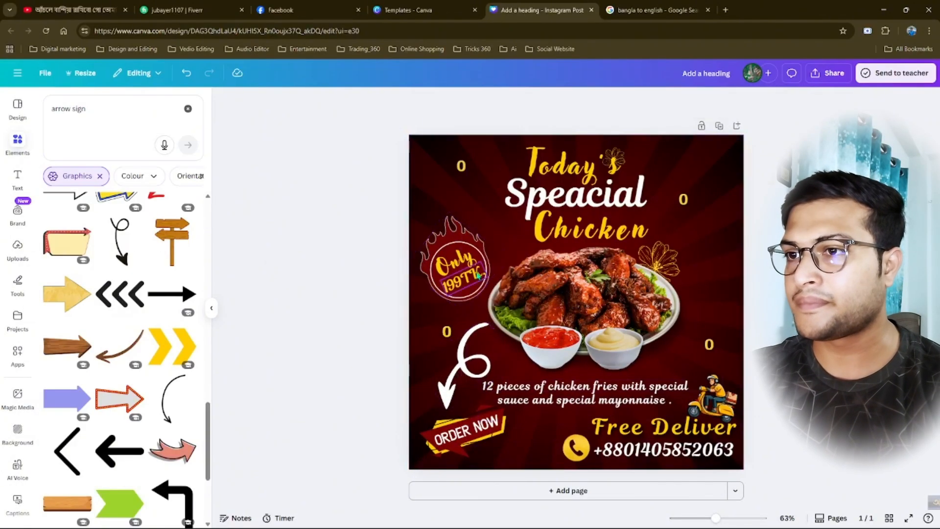
# - Select the flame price badge together with its text, shrink it slightly and nudge it into place left of the dish
pyautogui.moveTo(417, 226); pyautogui.dragTo(497, 304)
pyautogui.moveTo(455, 269); pyautogui.dragTo(460, 268)
pyautogui.click(362, 313)
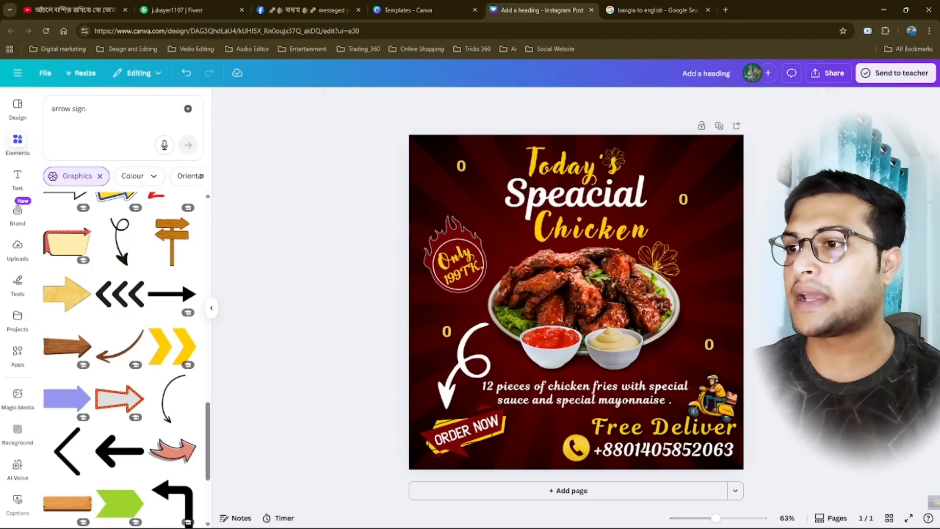
# - Nudge the "ORDER NOW" banner slightly up and to the left beneath the arrow
pyautogui.click(659, 390)
pyautogui.click(465, 433)
pyautogui.moveTo(465, 433); pyautogui.dragTo(458, 430)
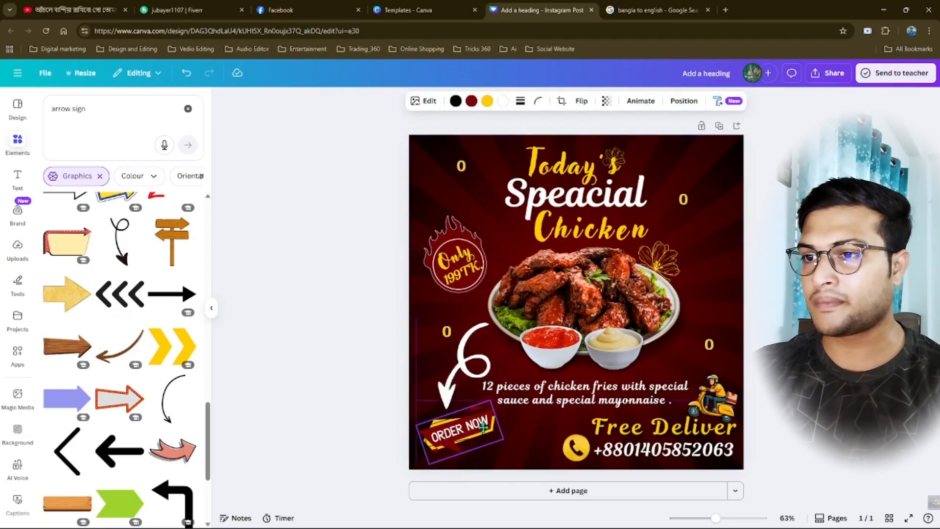